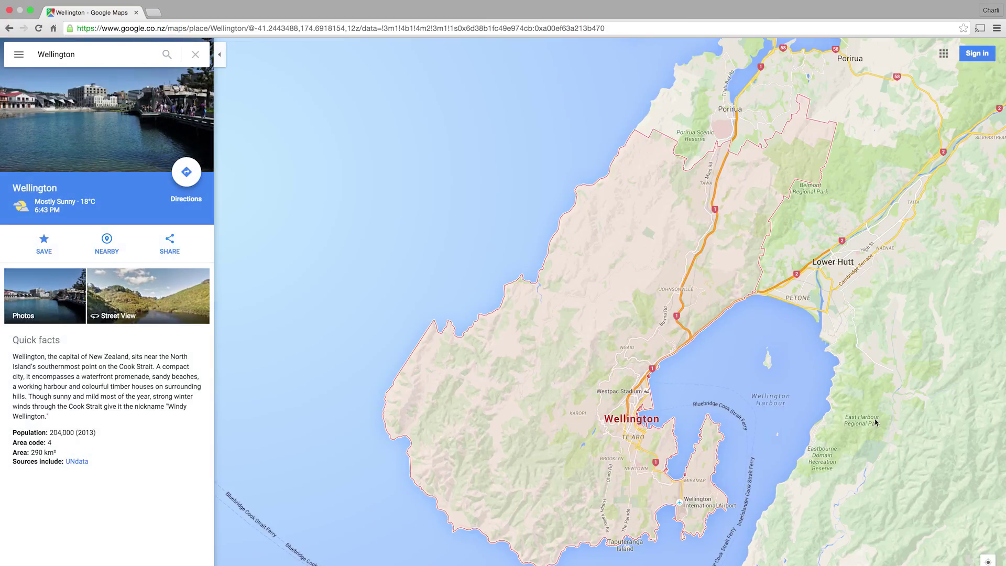
Step: Hide the Wellington place details and capture a screenshot of the zoomed-in map around Wellington International Airport
left_click(216, 55)
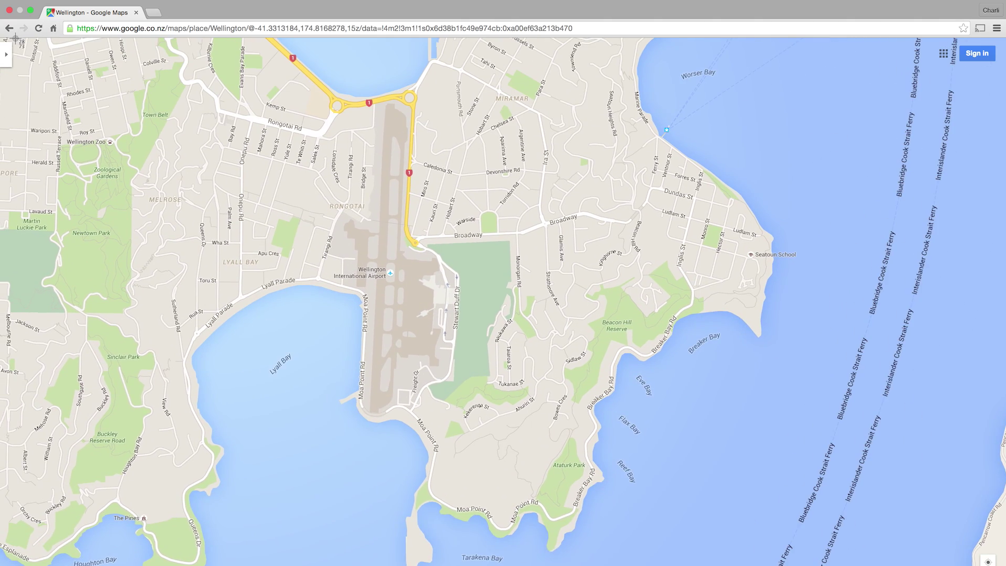
key("super+4")
left_click_drag(940, 565, 944, 565)
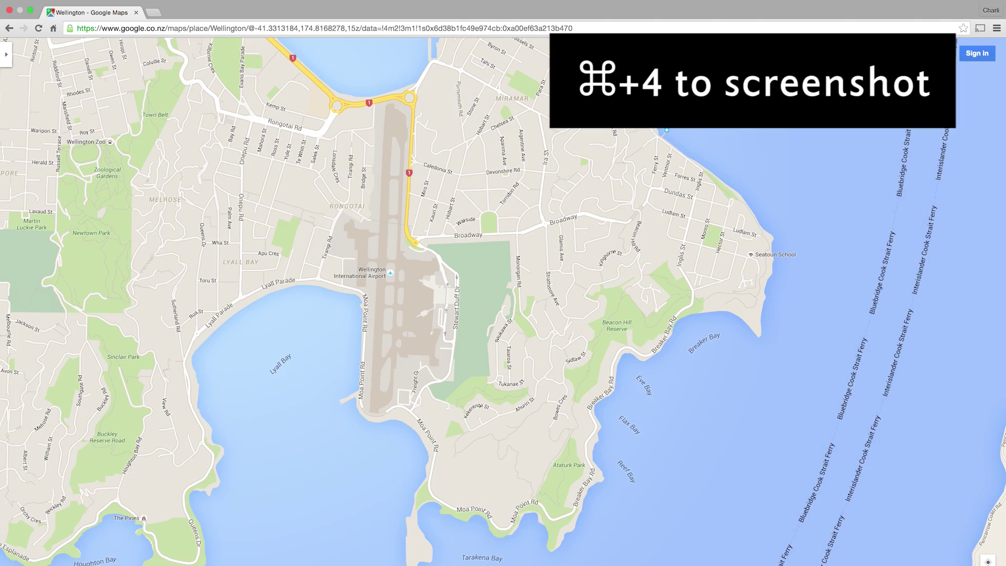
Step: Move the map north to the Evans Bay and Maupuia area and capture a screenshot of the whole map view
left_click_drag(702, 135, 759, 543)
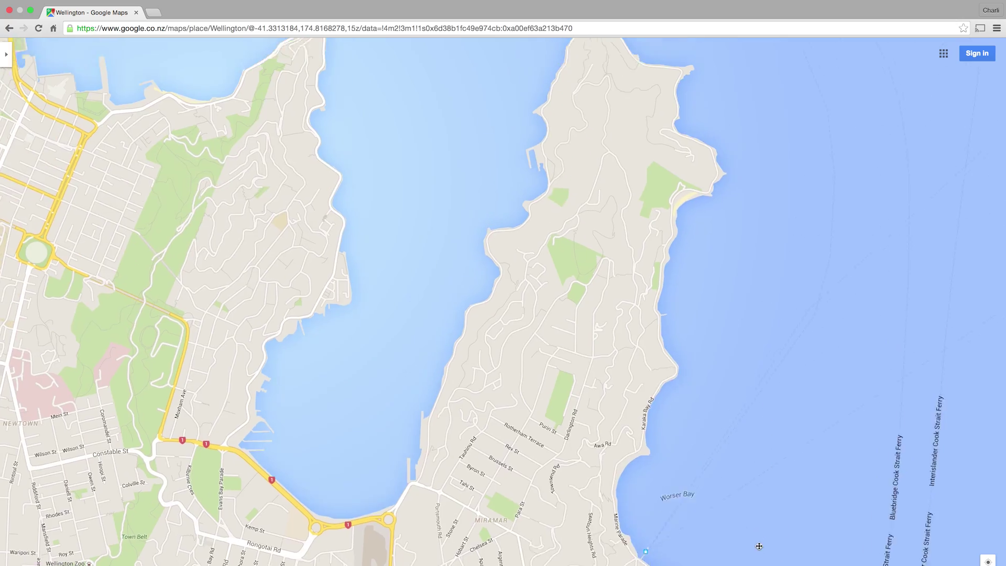
left_click_drag(762, 479, 763, 512)
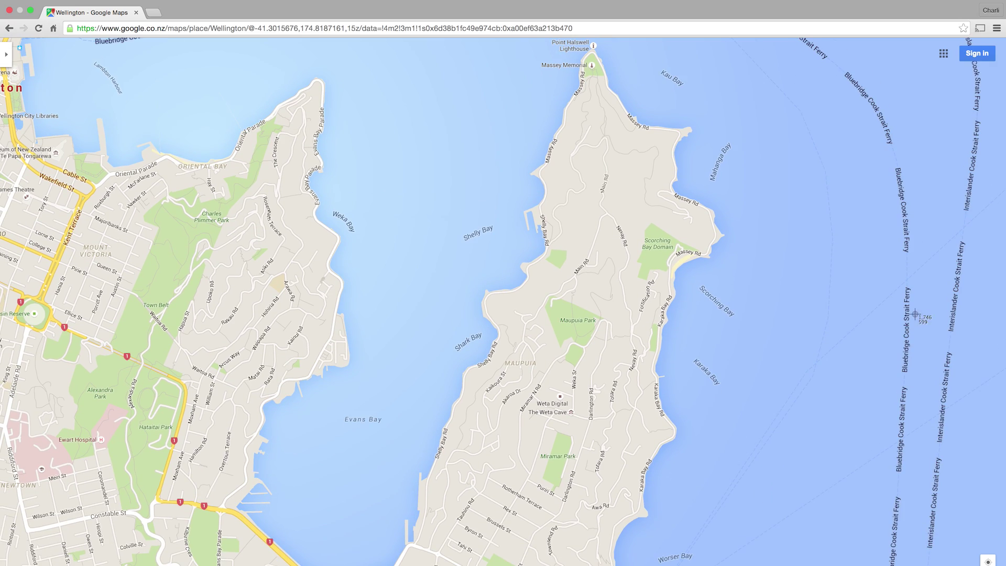
left_click_drag(5, 39, 993, 564)
left_click_drag(53, 385, 864, 420)
key("super+shift+4")
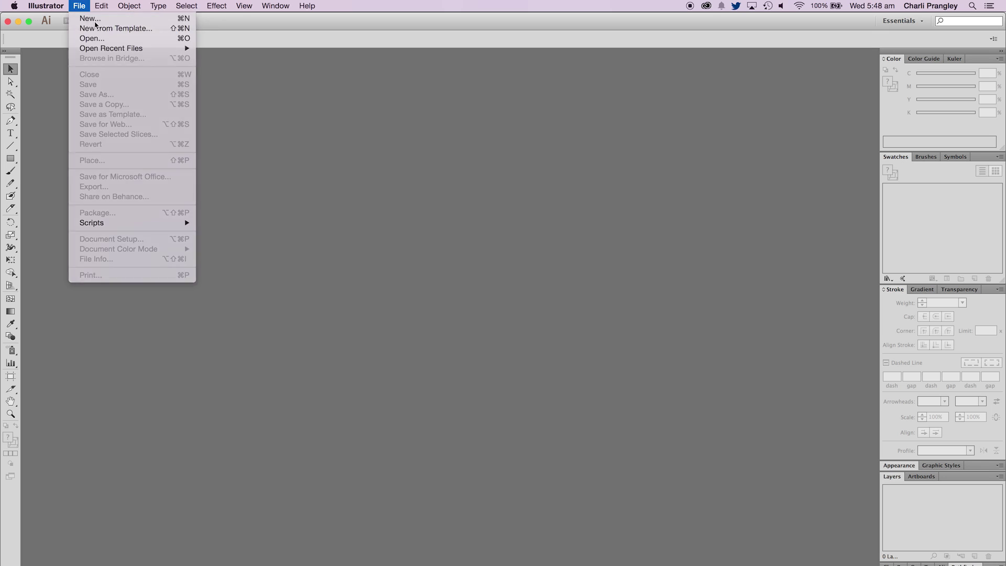
Step: Switch to Illustrator and create a new document 594 mm wide
key("super+n")
triple_click(467, 312)
type("594")
key("Tab")
key("Return")
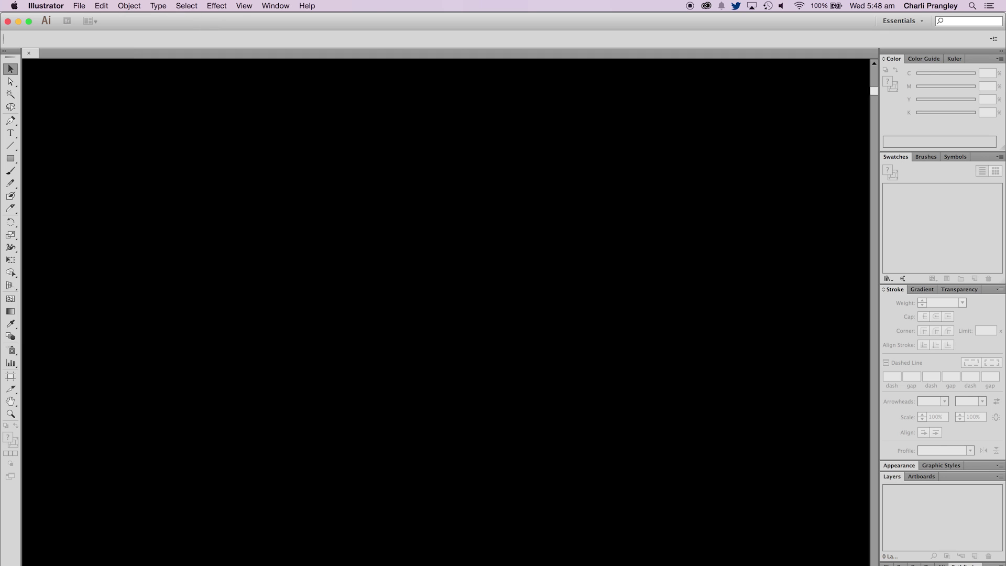
Step: Place all the map screenshots in the document as linked images and set their opacity to 70%
key("super+Tab")
left_click_drag(347, 235, 319, 240)
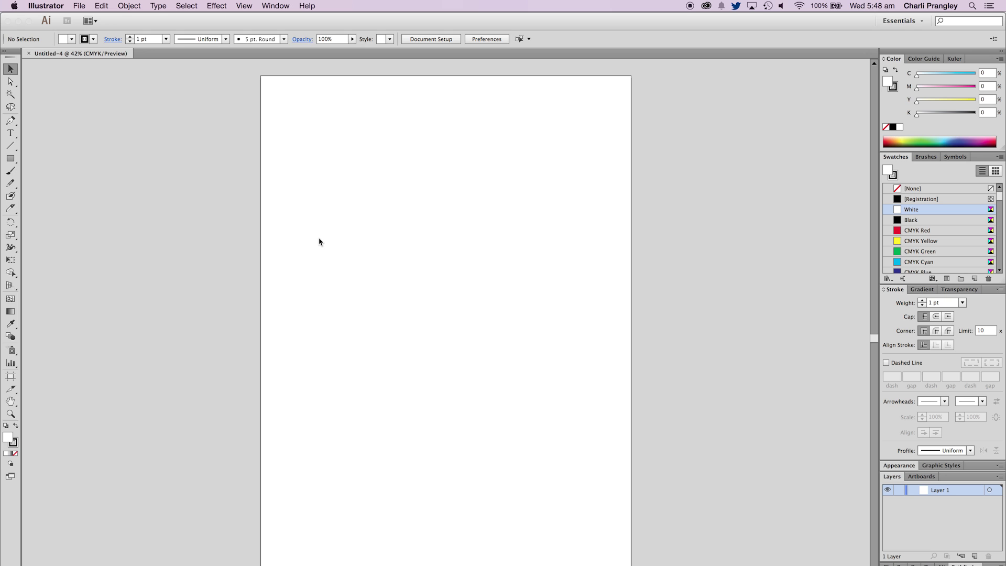
left_click(899, 465)
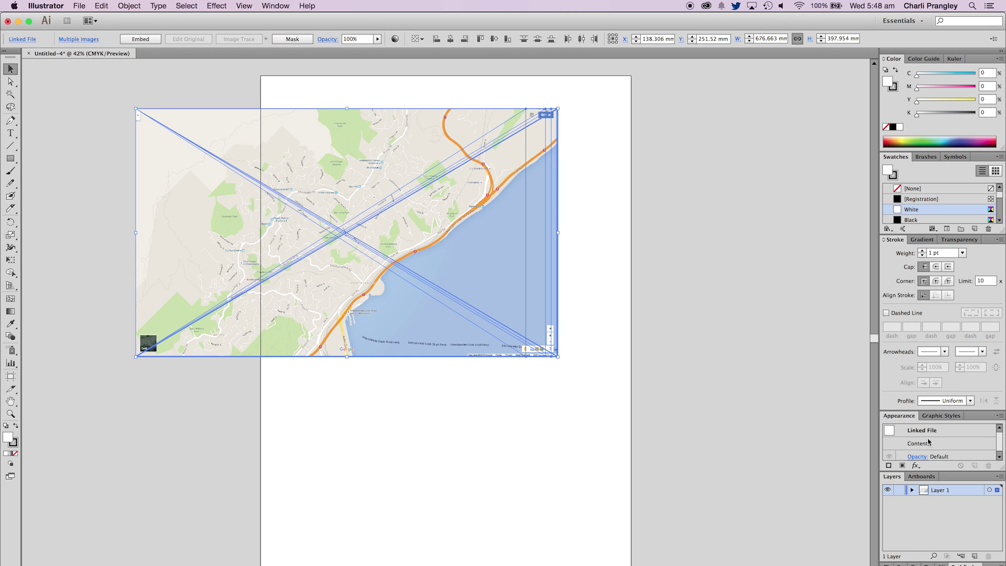
left_click(917, 456)
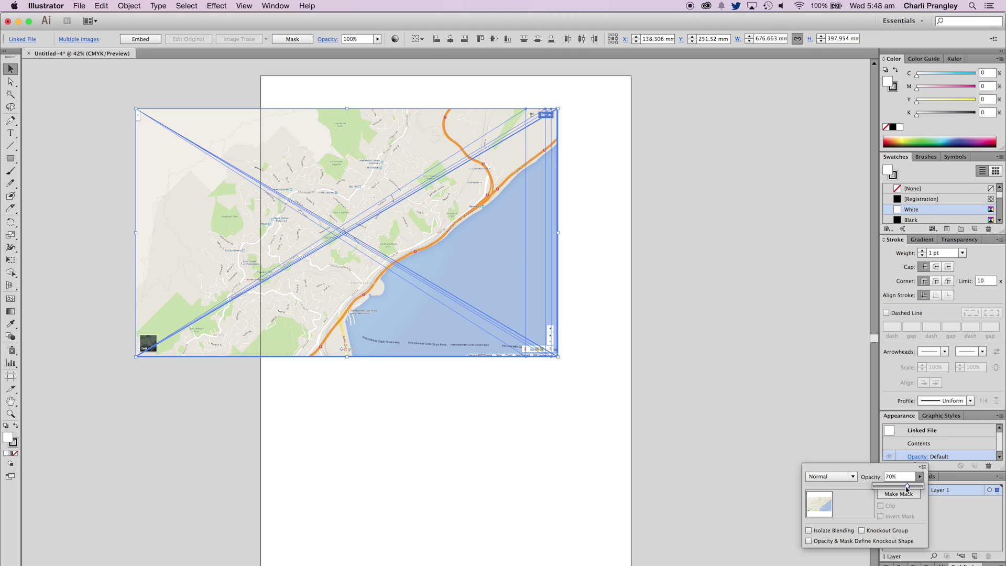
left_click_drag(907, 488, 907, 488)
left_click(734, 374)
Step: Spread the stacked map screenshots apart over and around the artboard
left_click_drag(474, 211, 682, 469)
left_click_drag(626, 391, 769, 118)
left_click_drag(491, 274, 671, 527)
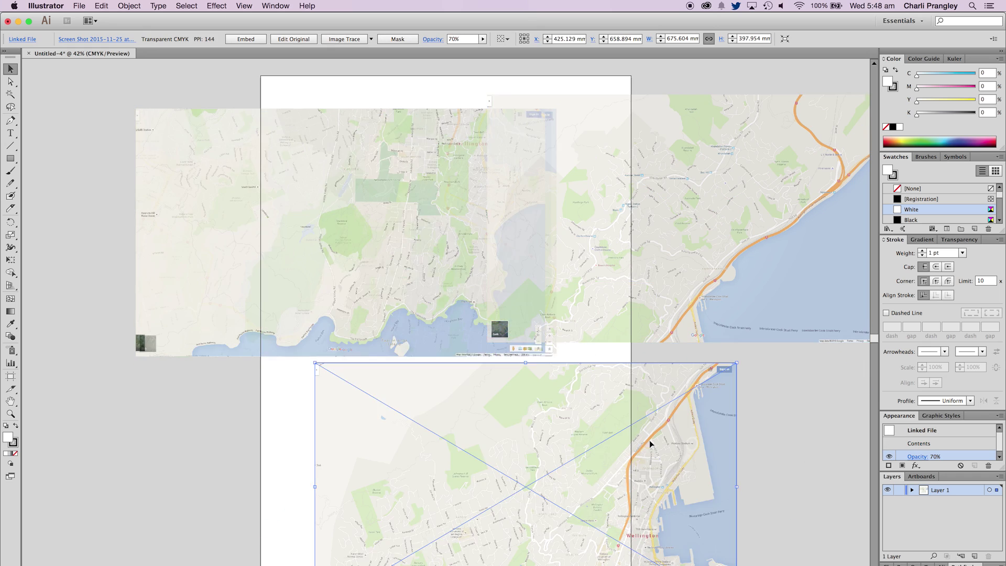
Step: Move the central Wellington screenshot up over the northern map and nudge it left to line up the overlapping streets
left_click_drag(648, 439, 656, 349)
scroll(772, 365, "up", 3)
key("Left")
key("Left")
key("Left")
key("super+minus")
key("super+minus")
Step: Align the southern and airport screenshots with the neighbouring maps, and scale the assembled map to about 466 mm wide on the artboard
scroll(772, 364, "down", 3)
left_click(702, 488)
scroll(702, 488, "down", 5)
left_click_drag(718, 329, 540, 432)
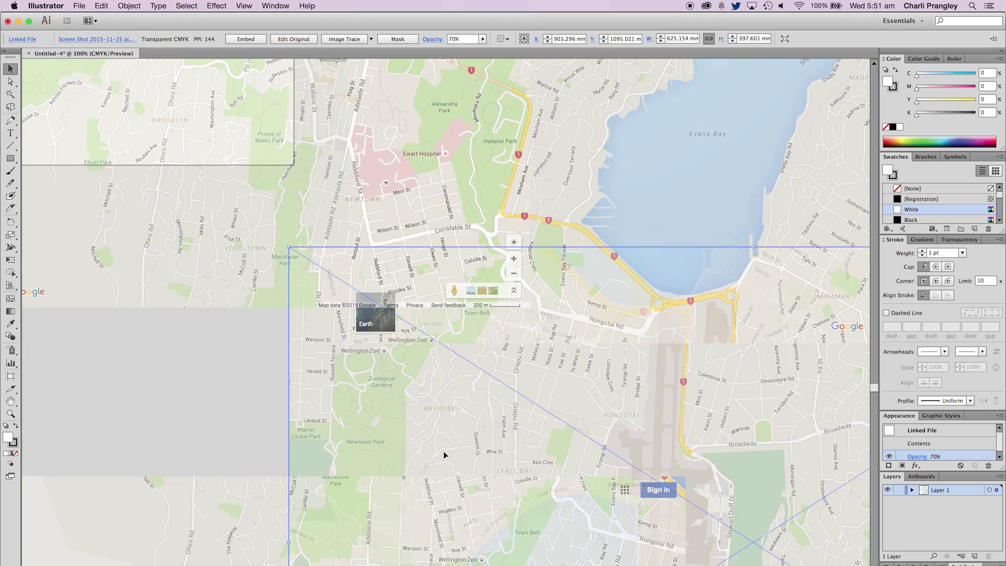
left_click_drag(443, 450, 504, 438)
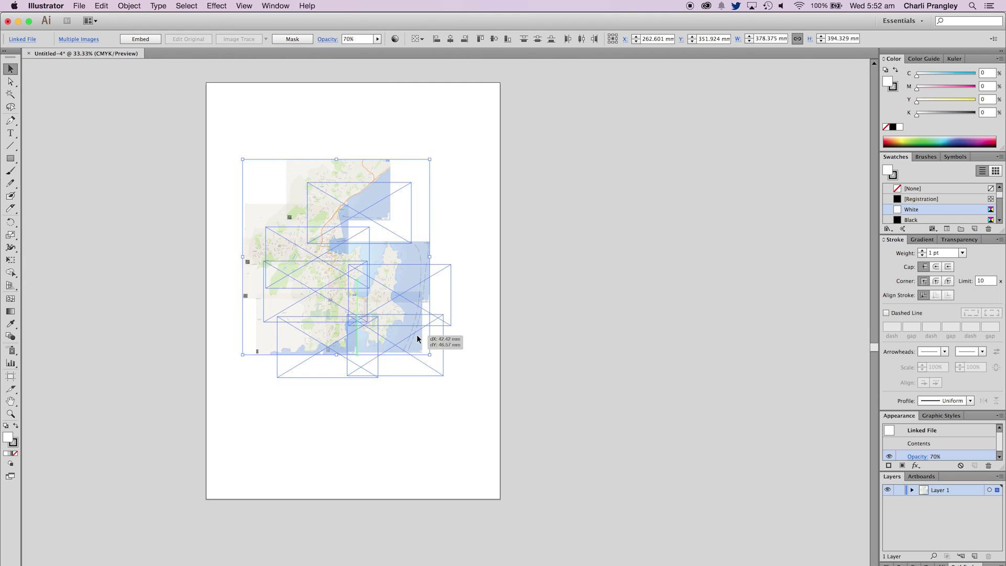
left_click_drag(416, 334, 498, 399)
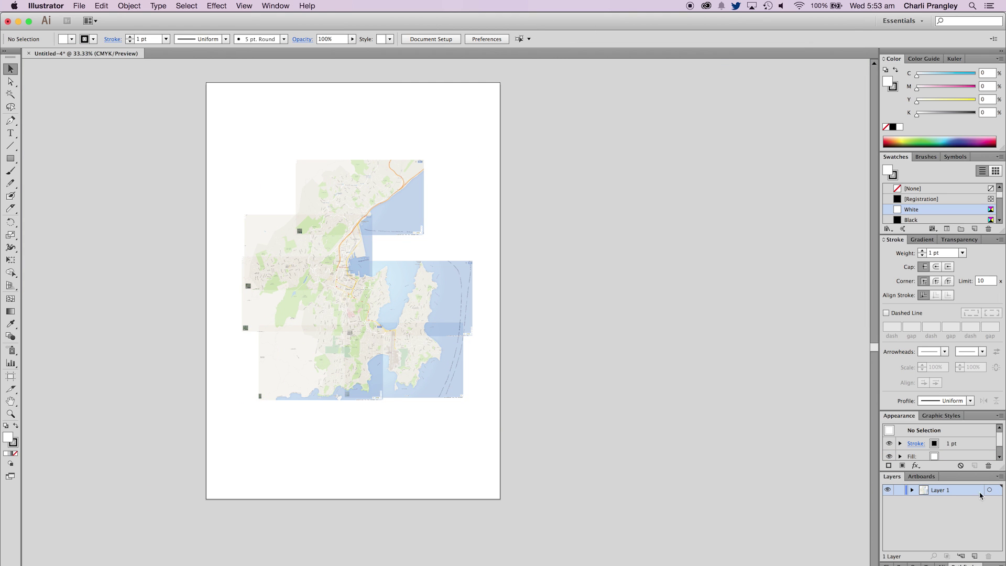
Step: Send all the map screenshots to a separate Layer 2
key("super+a")
right_click(425, 331)
mouse_move(460, 389)
left_click(540, 439)
Step: Set the map screenshots' opacity to 100% and lock their layer
left_click(917, 456)
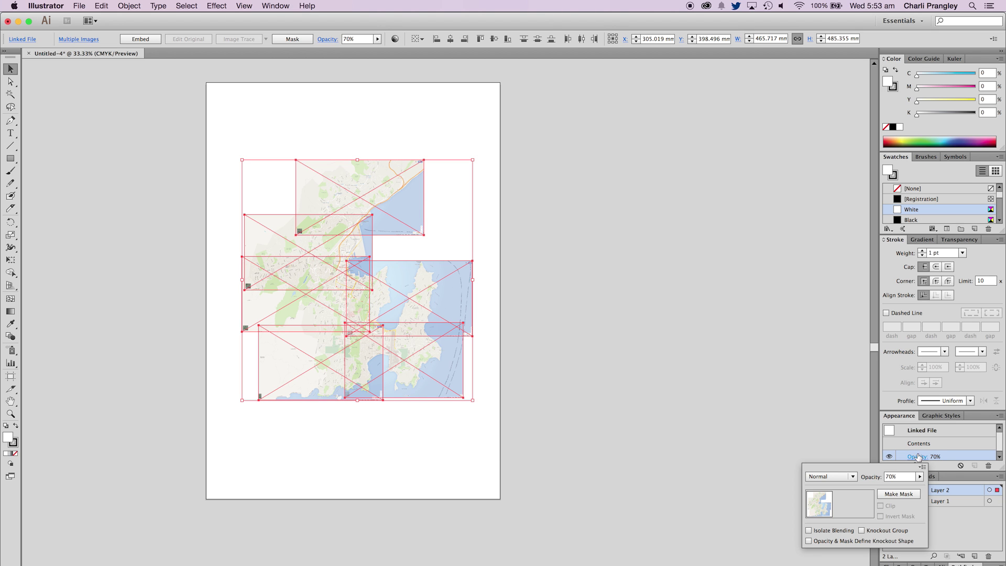
left_click_drag(904, 487, 940, 511)
left_click(956, 525)
left_click(898, 489)
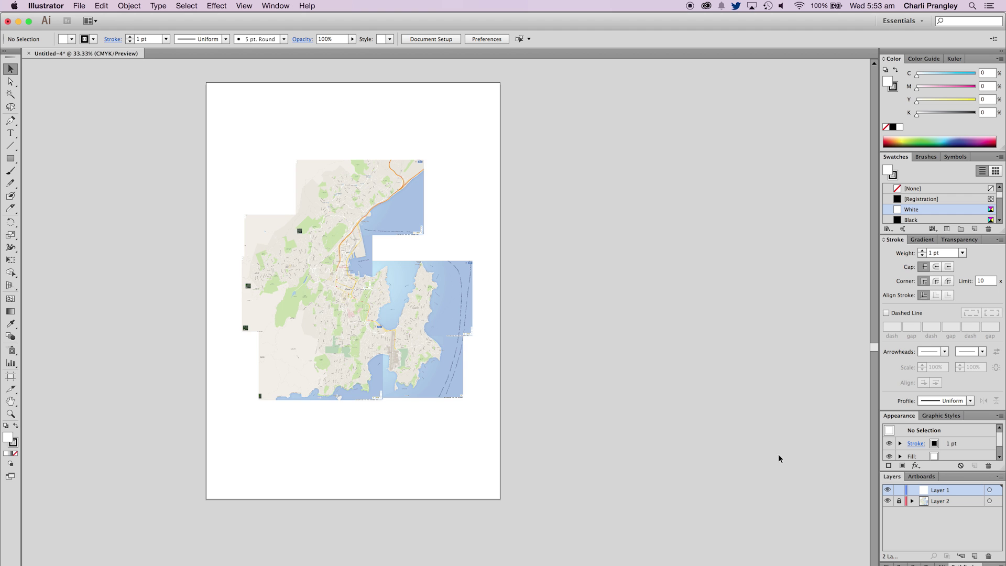
Step: Unlock Layer 2 and bring the screenshot covering Brooklyn and Newtown to the front
scroll(537, 328, "up", 3)
scroll(457, 350, "left", 6)
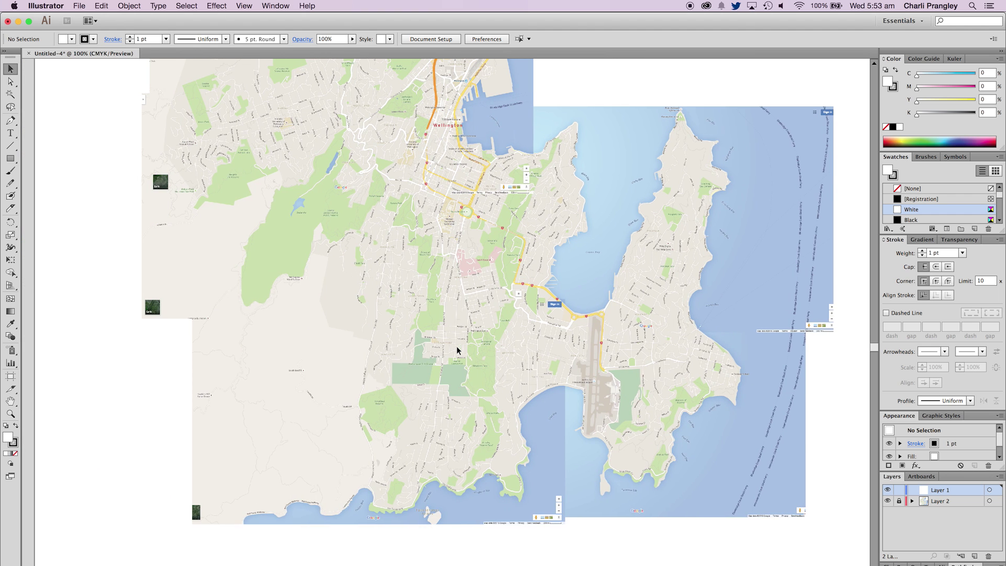
scroll(545, 356, "up", 2)
key("super+equal")
key("super+equal")
key("super+equal")
left_click(899, 501)
left_click(560, 304)
right_click(560, 304)
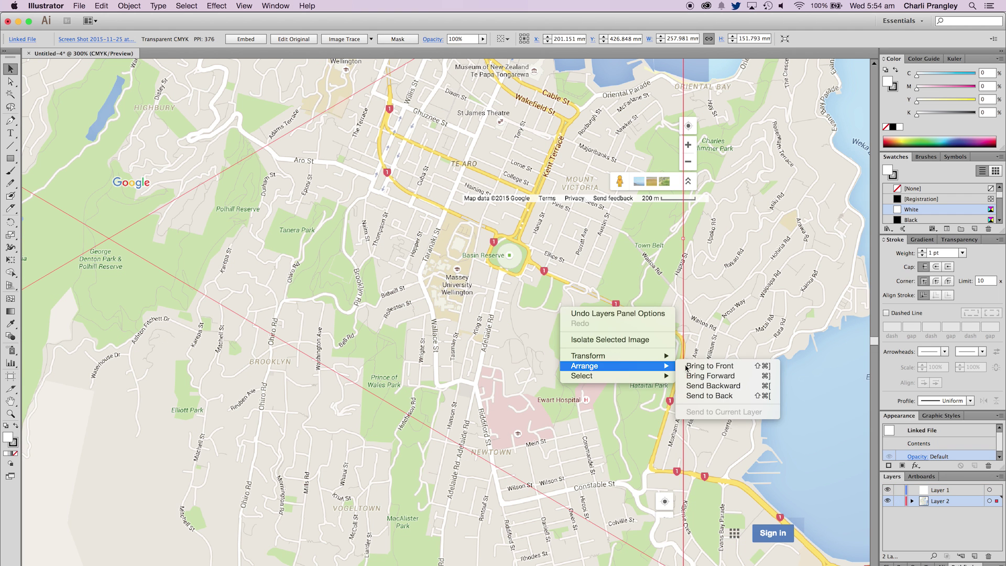
left_click(702, 370)
Step: Bring the overlapping screenshot by Oriental Bay to the front to hide the map controls, and lock Layer 2 again
right_click(702, 545)
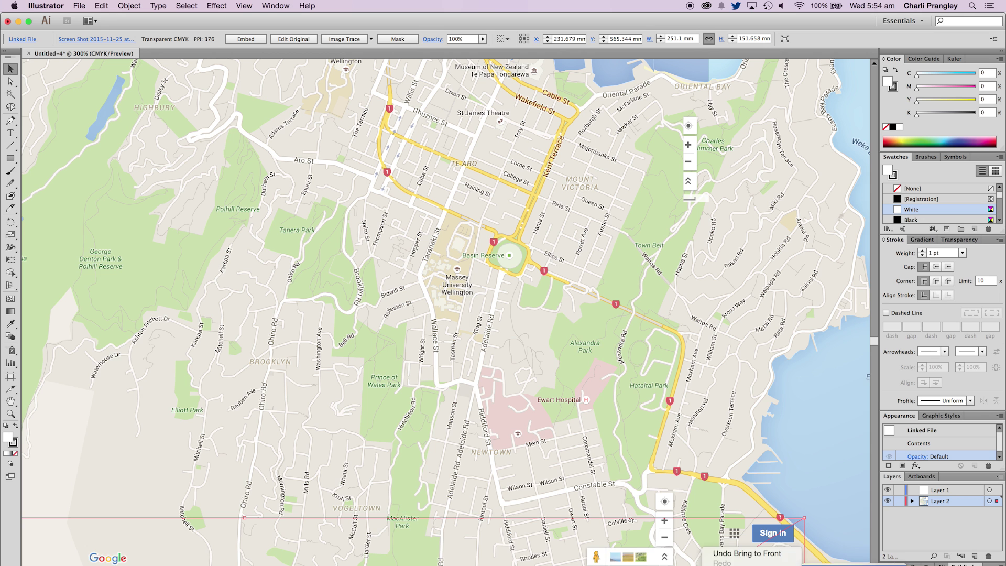
left_click(838, 565)
scroll(794, 416, "up", 3)
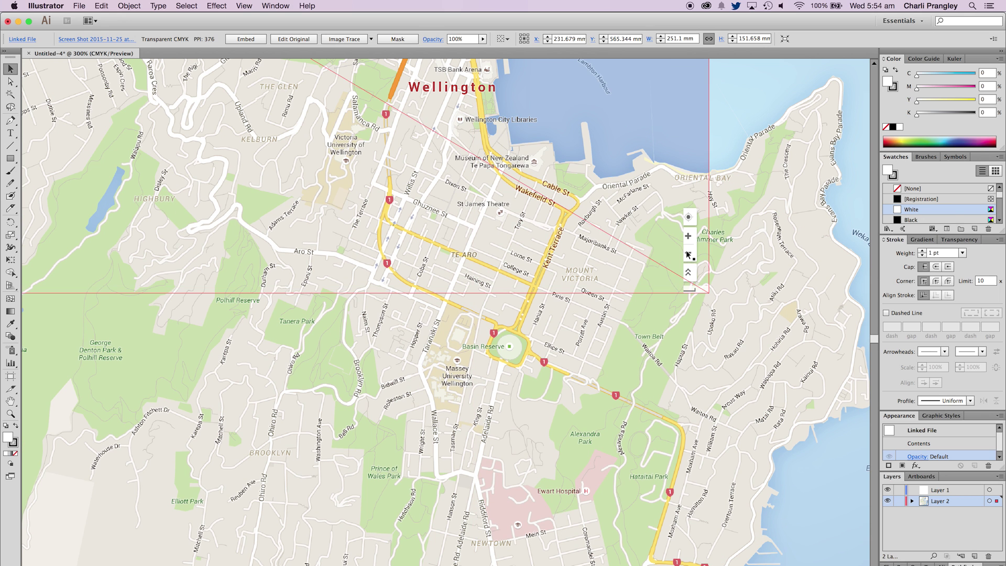
right_click(725, 214)
mouse_move(749, 271)
left_click(846, 277)
key("super+minus")
key("super+minus")
key("super+minus")
scroll(846, 278, "up", 3)
left_click(899, 500)
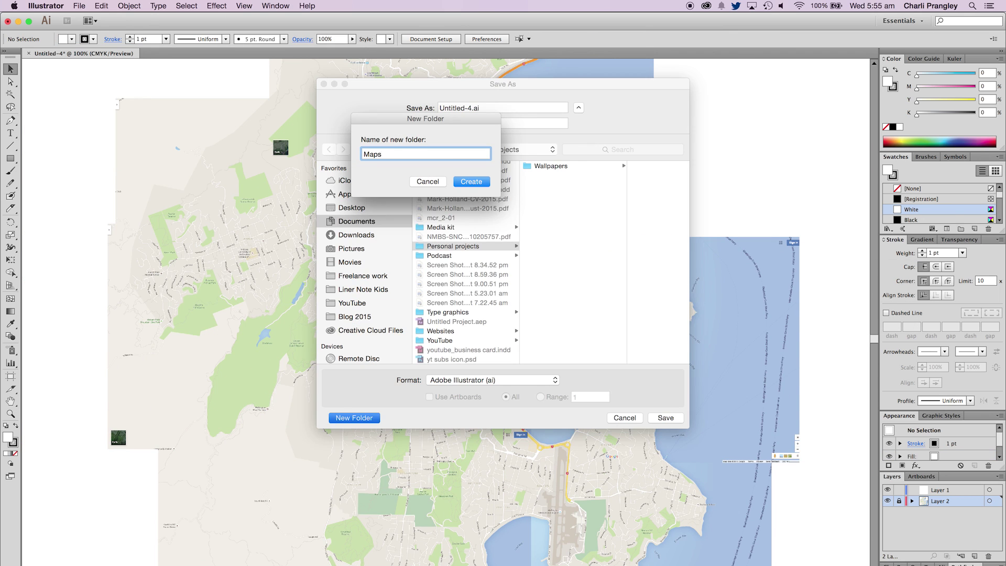
Step: Create a Maps folder in Personal projects and save the Illustrator file there as wellington map poster.ai
key("Return")
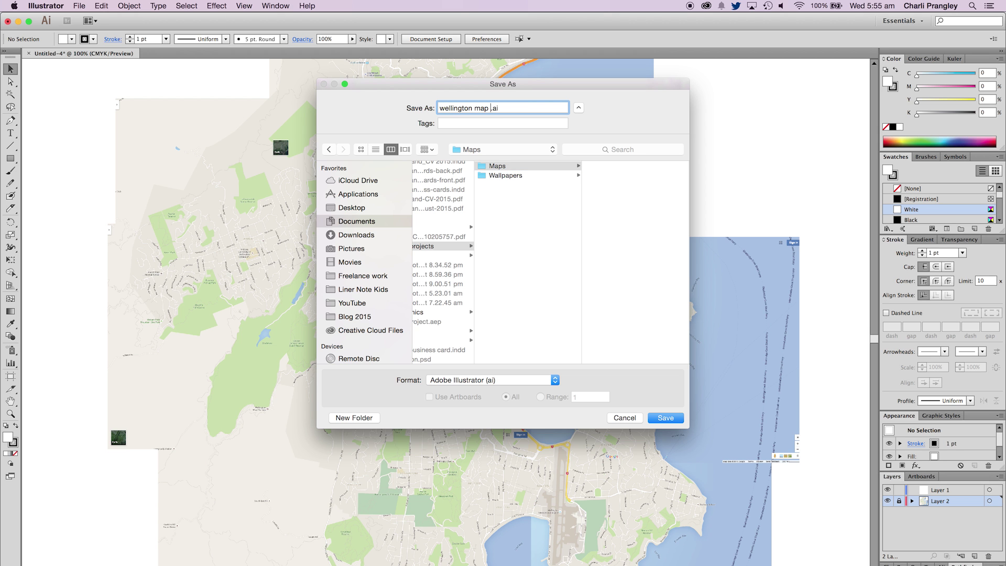
key("Return")
key("Return")
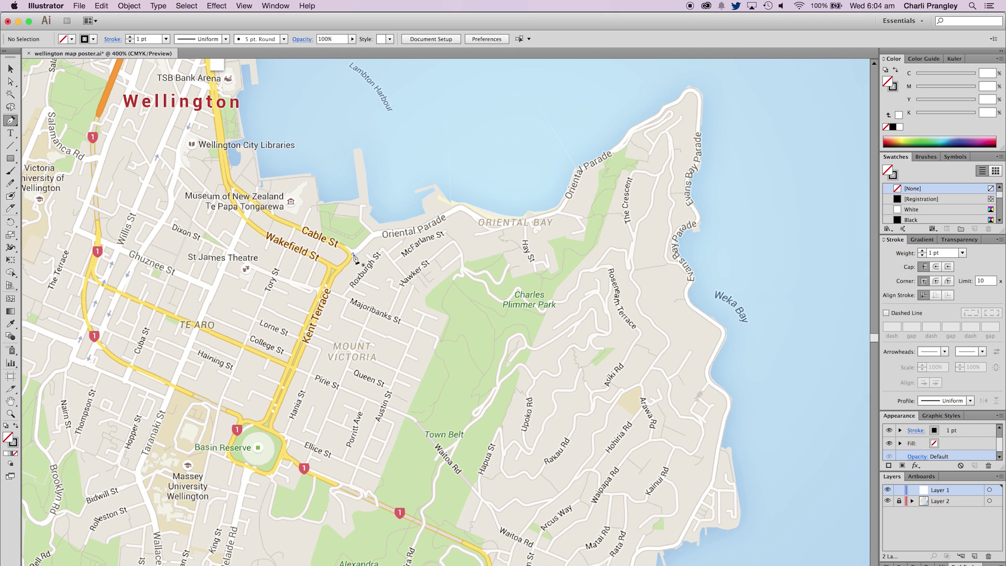
Step: Trace Oriental Parade with the Pen tool from the end of Cable Street along the coast to the northern headland
left_click(352, 253)
left_click(374, 232)
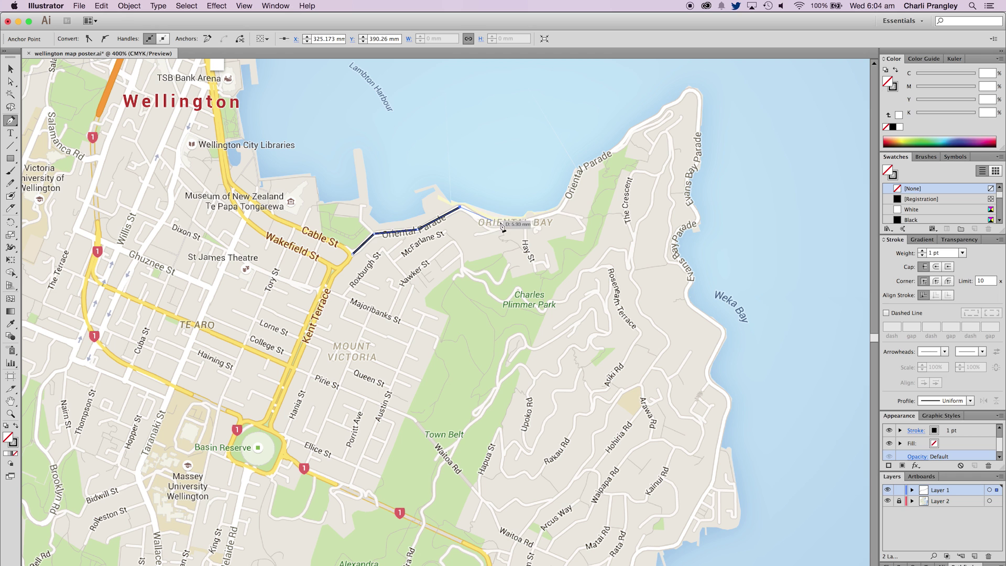
left_click(560, 211)
left_click(579, 172)
left_click(619, 149)
left_click(664, 108)
left_click(679, 101)
left_click_drag(689, 90, 698, 108)
Step: Continue the coastal road path south along Evans Bay Parade past Weka Bay to Evans Bay, redoing a misplaced point
left_click(698, 157)
left_click_drag(687, 176, 687, 301)
left_click(686, 301)
left_click(723, 330)
left_click_drag(707, 378, 734, 399)
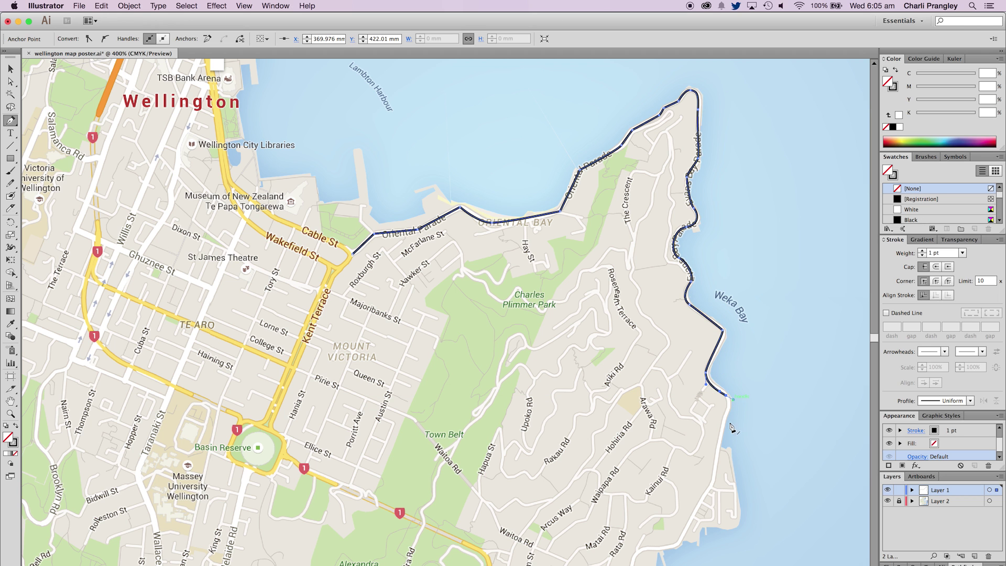
left_click(636, 552)
key("super+z")
left_click(657, 549)
left_click_drag(636, 552, 631, 559)
scroll(445, 314, "down", 7)
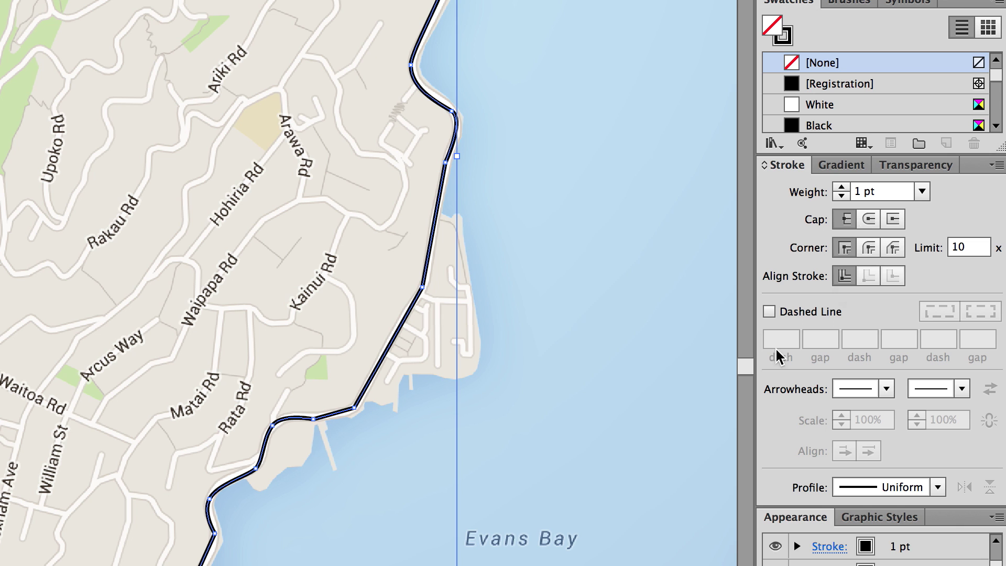
Step: Give the coastal road path's stroke round caps and round corner joins
left_click(868, 219)
left_click(869, 247)
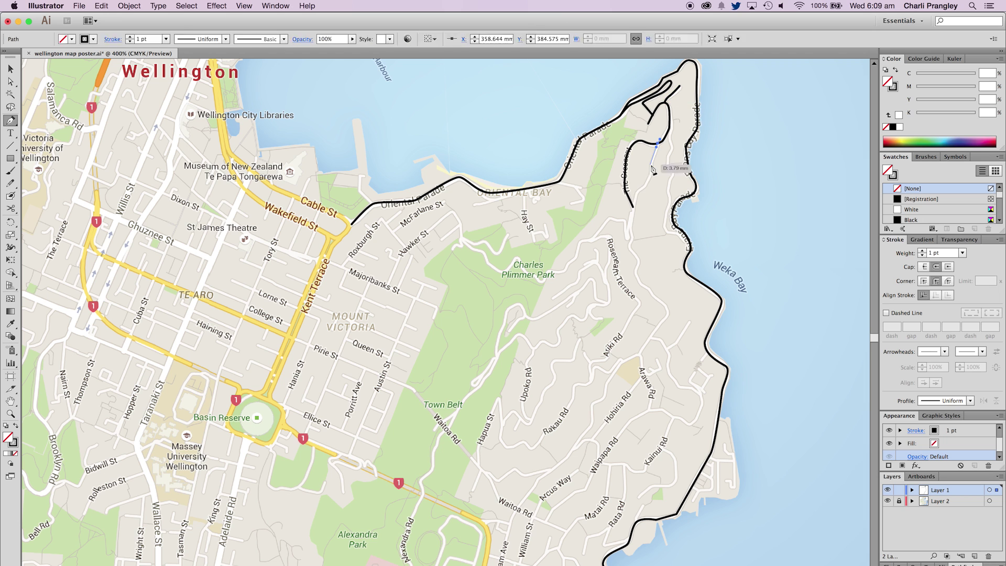
Step: Trace the inner streets of the peninsula between Oriental Bay and Weka Bay, and turn off Smart Guides
left_click_drag(635, 194, 638, 201)
left_click_drag(657, 299, 654, 301)
left_click_drag(639, 355, 660, 361)
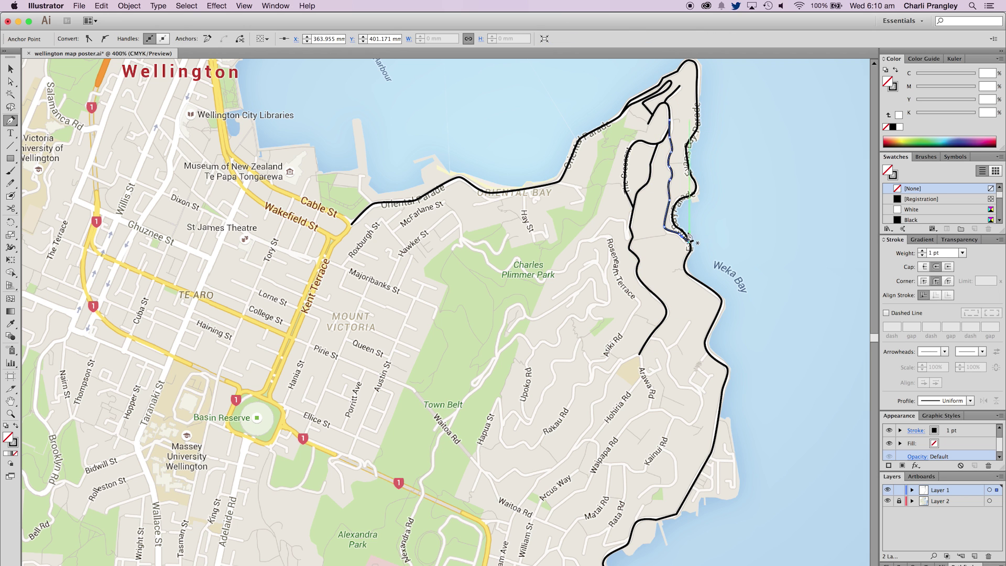
left_click(561, 181)
left_click_drag(576, 185, 595, 241)
left_click(630, 228)
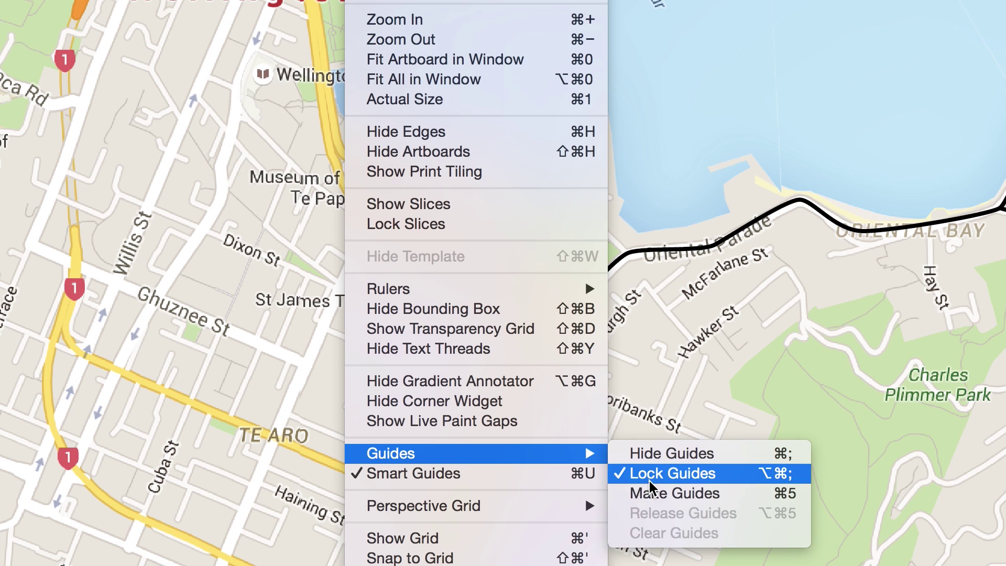
left_click(533, 476)
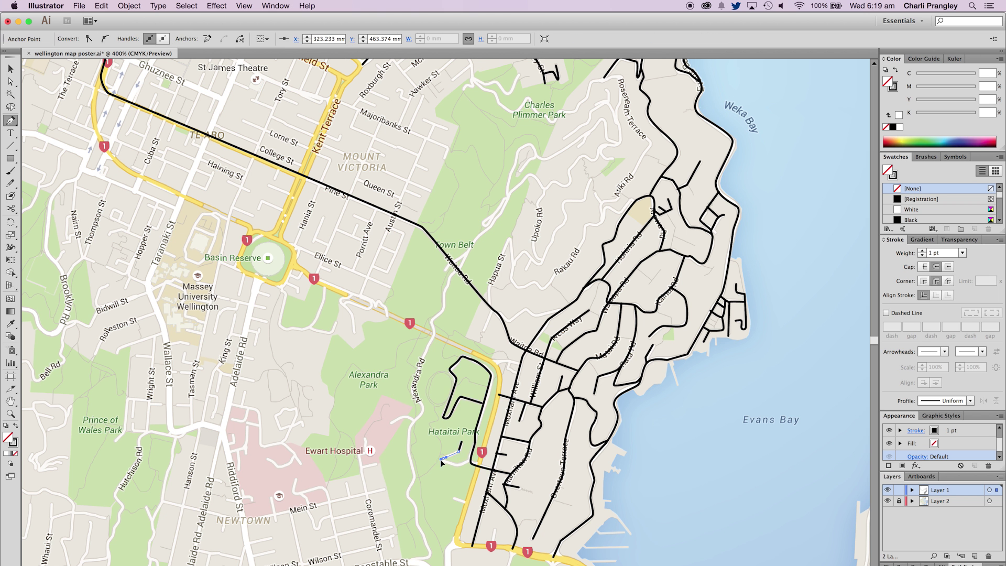
Step: Finish tracing the street beside Hataitai Park and check the traced roads with Layer 2 temporarily hidden
left_click(470, 463)
scroll(471, 451, "up", 3)
left_click(887, 500)
left_click(888, 501)
Step: Trace the streets north of Waitoa Road towards Rakau Road and Hapua Street as separate open paths
left_click(494, 384)
left_click(525, 381)
left_click(560, 382)
scroll(632, 314, "up", 2)
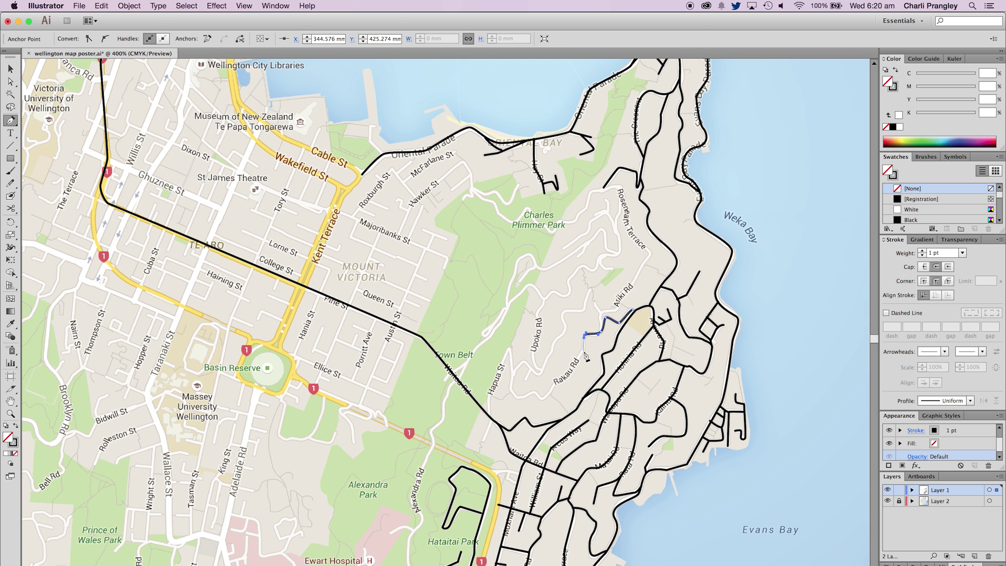
left_click(490, 417)
key("v")
key("p")
left_click(491, 420)
left_click(482, 439)
key("v")
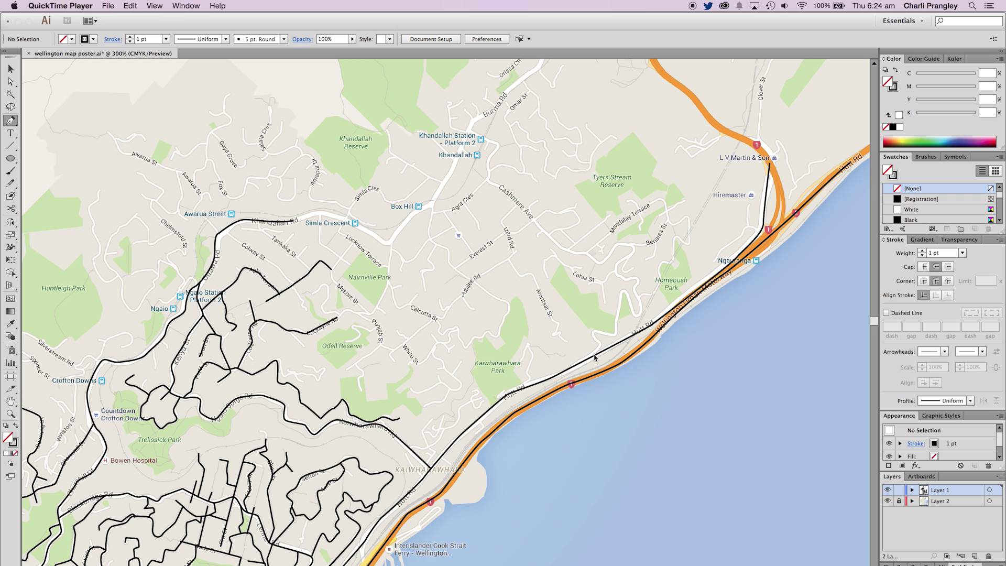
Step: Trace the winding road from Hutt Road up along Cashmere Avenue to Khandallah Station and end the path
left_click(595, 358)
left_click(599, 328)
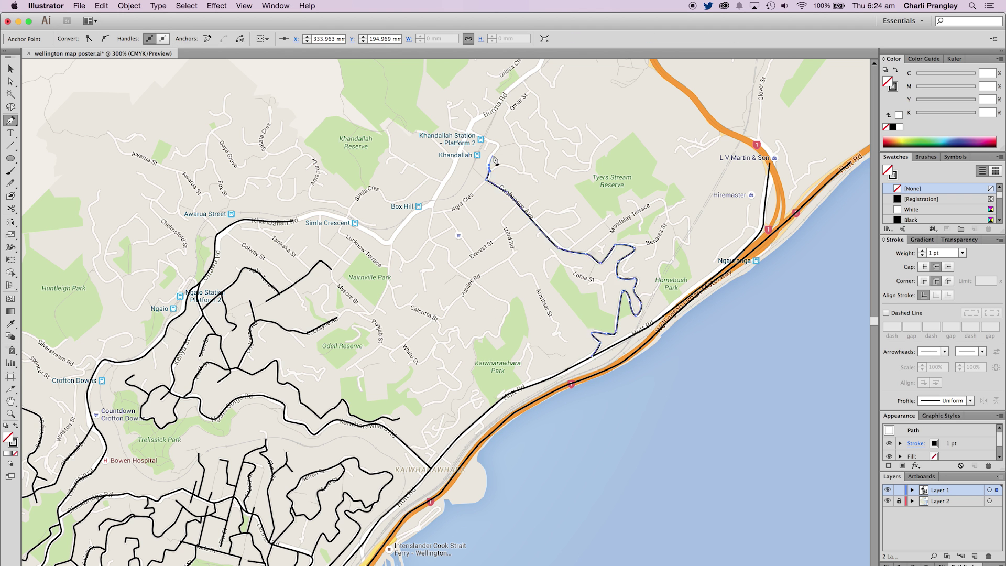
key("v")
key("super+shift+a")
left_click(886, 501)
Step: Trace the side road from Cashmere Avenue past Everest Street and down Jubilee Road
left_click(517, 204)
left_click(501, 223)
left_click(513, 255)
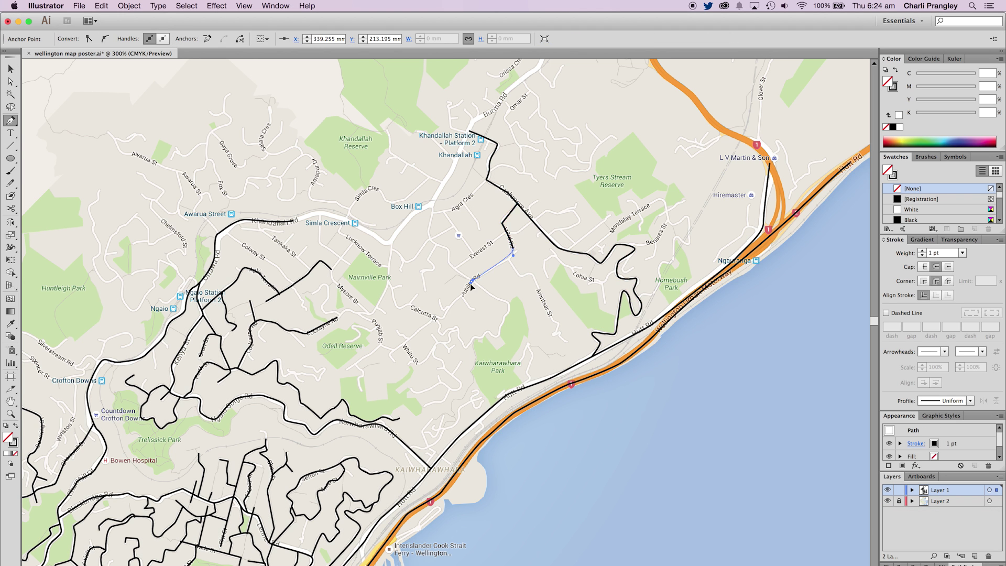
left_click(391, 352)
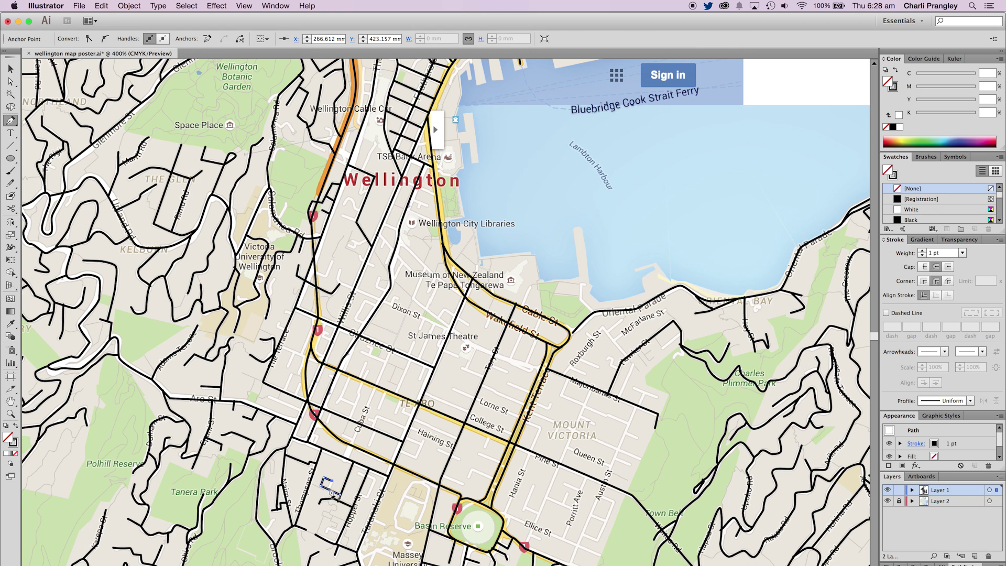
Step: Finish tracing the short street near Hopper St and trace the street just north of Aro St as an open path
left_click(376, 479)
left_click(367, 498)
left_click(358, 495)
key("p")
left_click(268, 397)
left_click(305, 415)
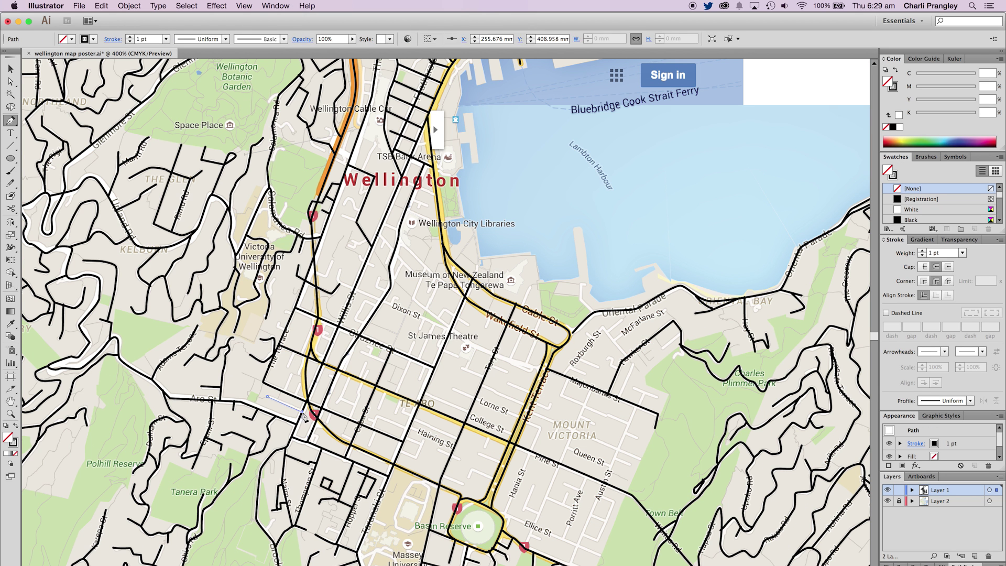
Step: Trace the short side streets between The Terrace and Willis St, west of Te Aro, as separate open paths
key("p")
left_click(302, 385)
left_click(296, 396)
key("p")
left_click(304, 357)
left_click_drag(299, 373, 296, 377)
key("p")
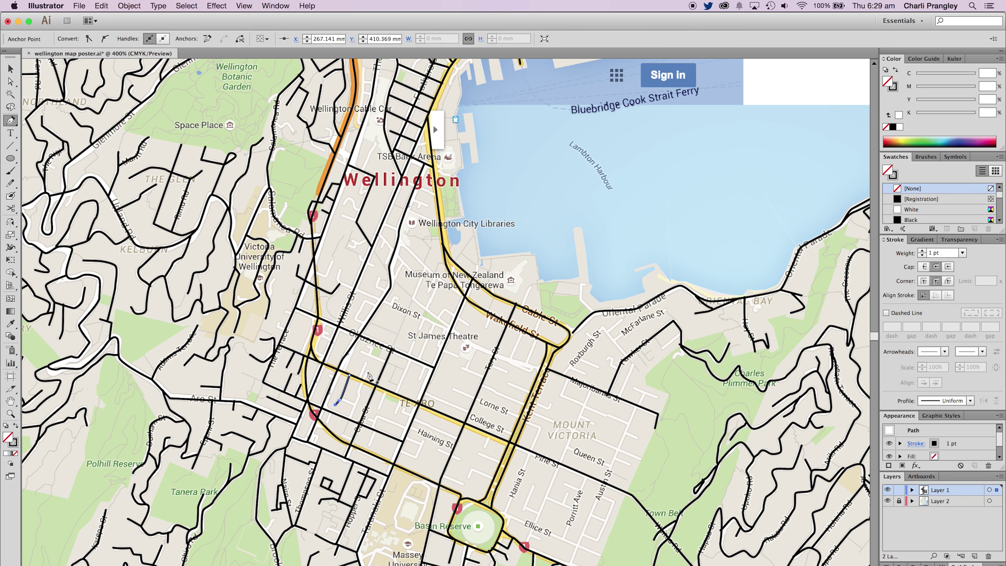
Step: Trace the remaining small streets of Te Aro around Haining St and towards the Basin Reserve as separate open paths
left_click(368, 445)
left_click(372, 430)
left_click(402, 407)
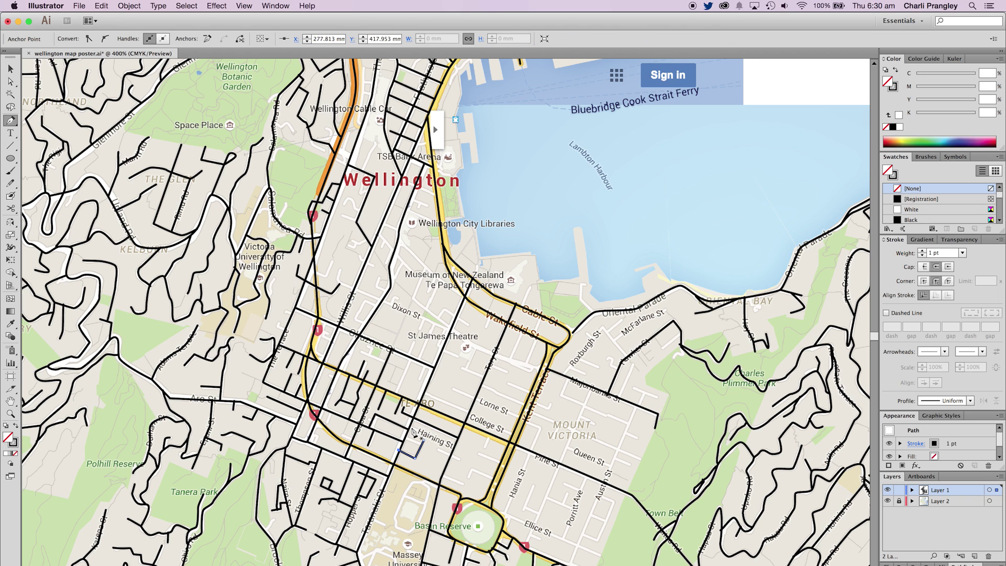
left_click(477, 454)
left_click(499, 463)
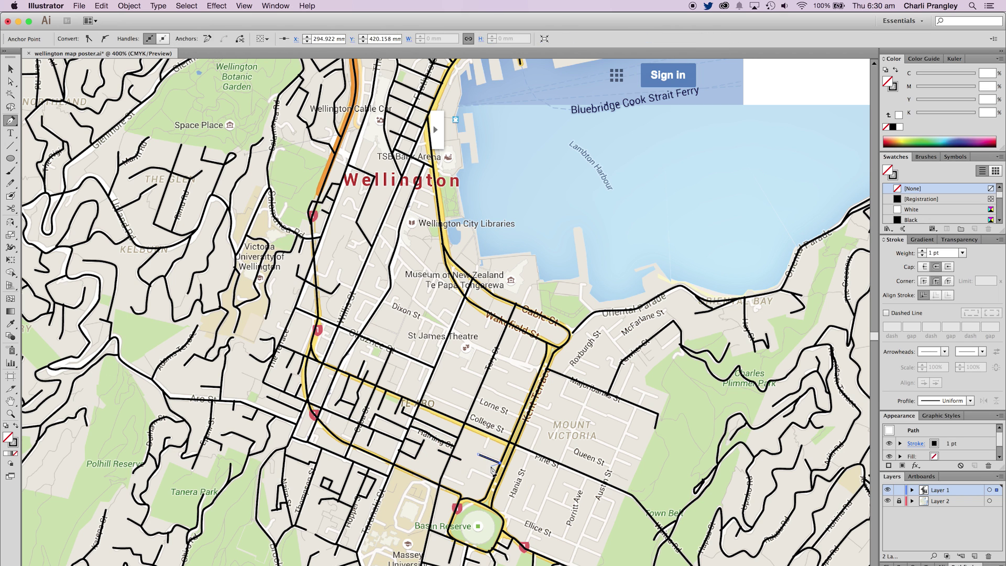
left_click(601, 553)
left_click(498, 514)
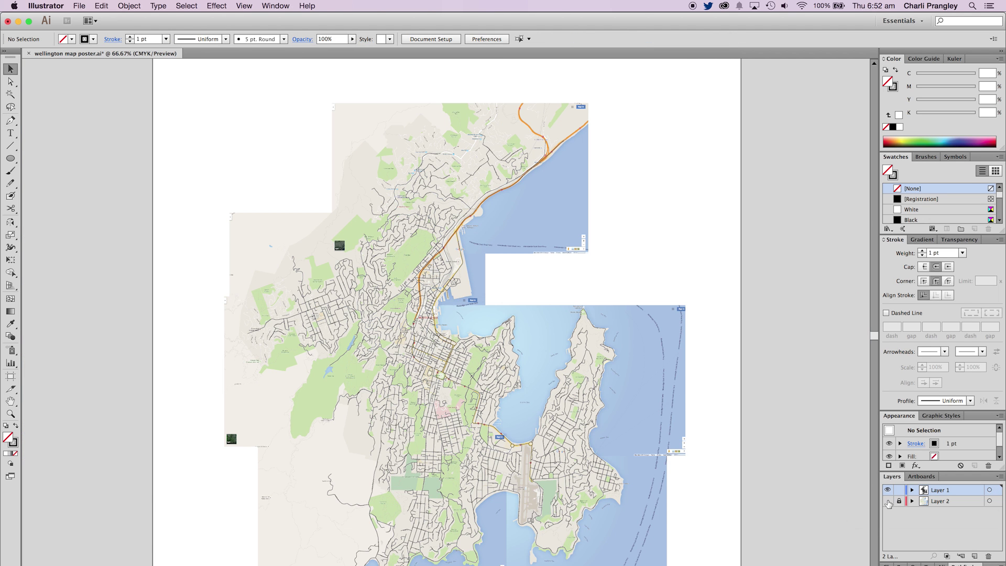
Step: Hide the map screenshots on Layer 2 and examine the traced roads up close for misaligned ends
left_click(888, 502)
scroll(785, 478, "down", 2)
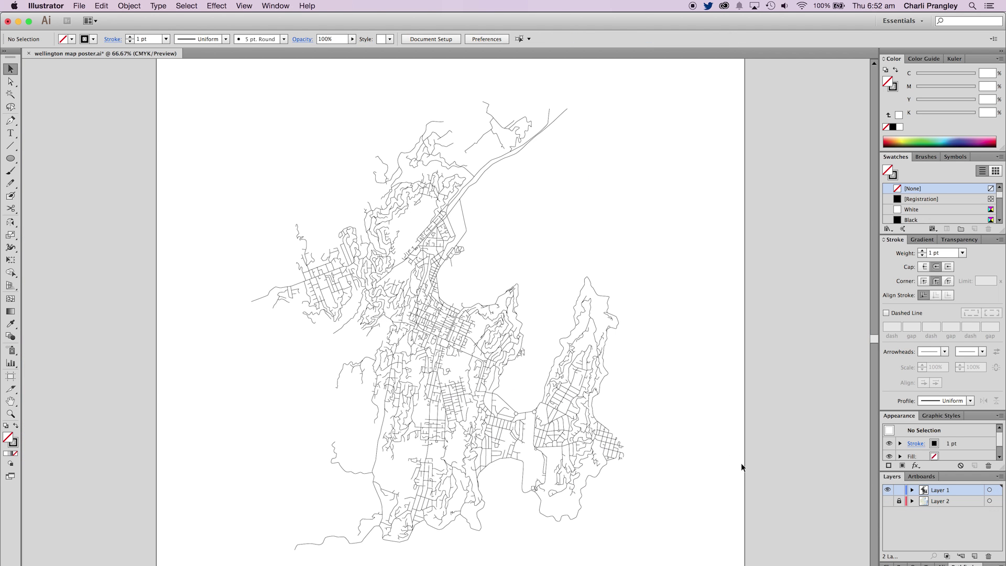
key("super+equal")
key("super+equal")
key("super+equal")
key("super+equal")
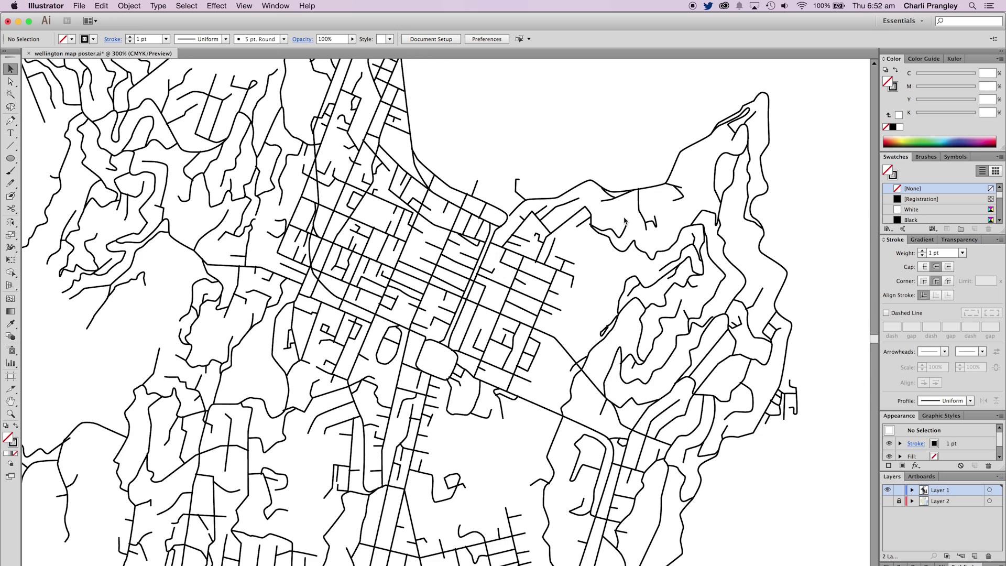
key("super+equal")
key("super+equal")
key("super+equal")
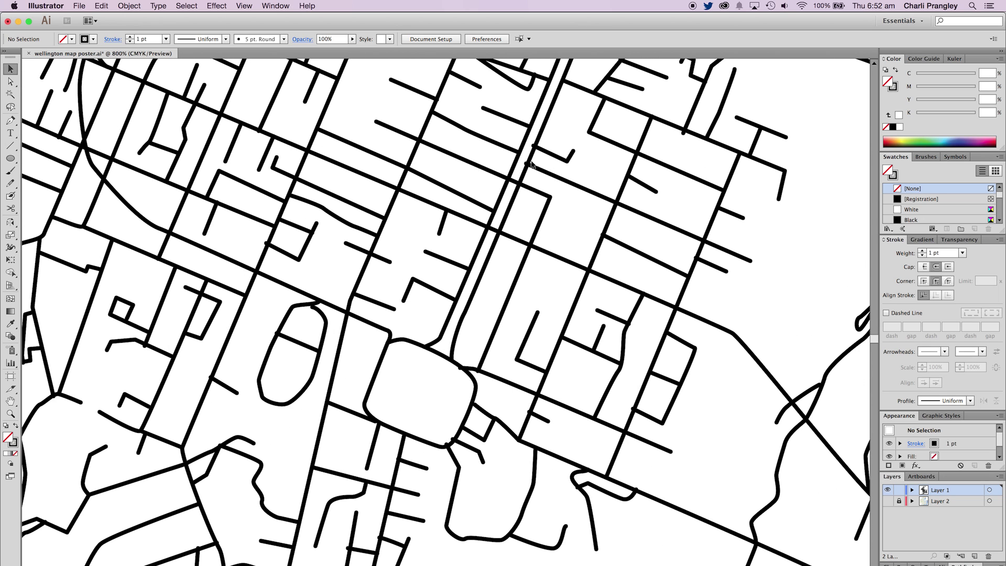
scroll(417, 301, "up", 10)
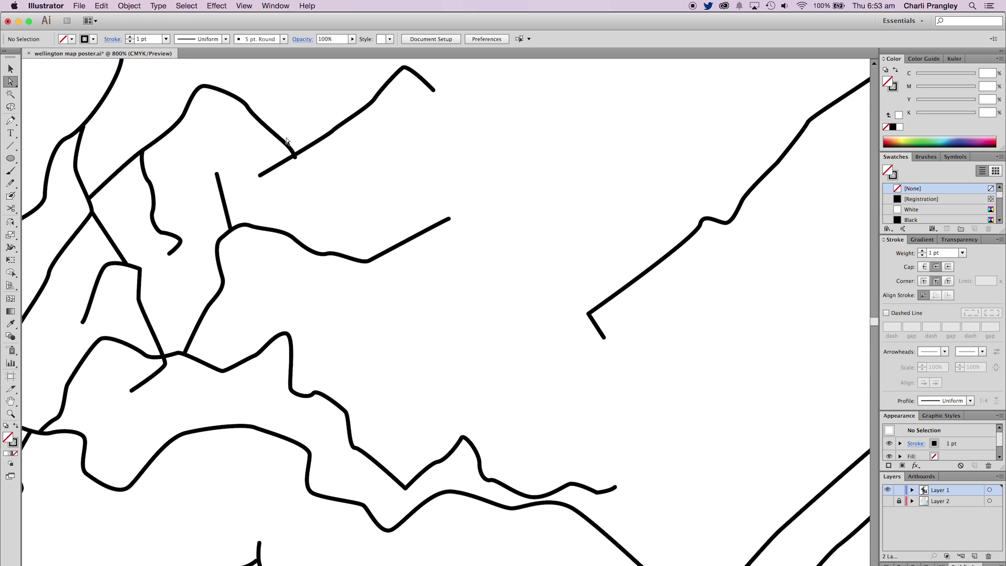
Step: Adjust the overshooting road ends in the northern hills so their anchor points meet the adjoining roads
scroll(286, 144, "right", 2)
left_click(286, 159)
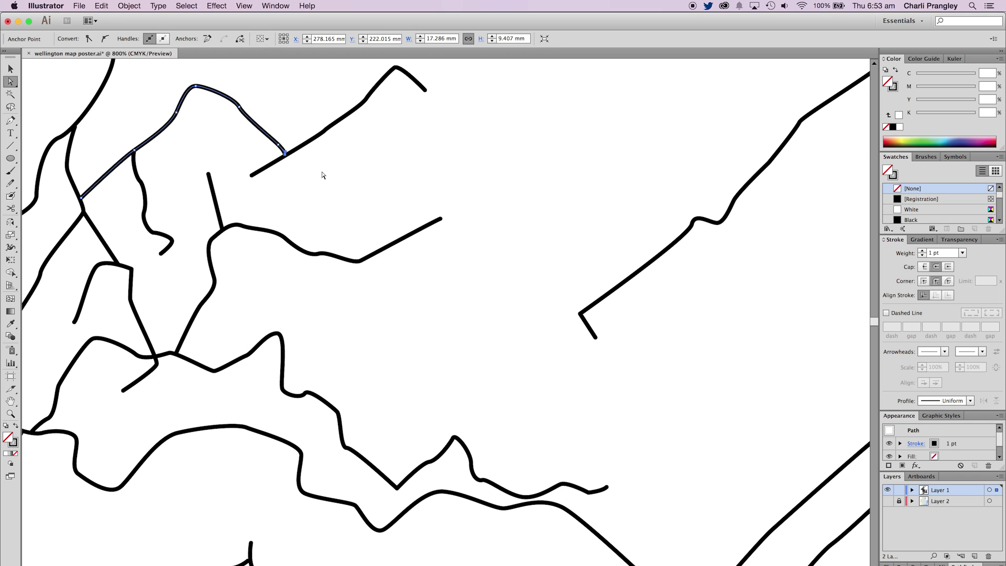
left_click(304, 204)
scroll(275, 247, "left", 5)
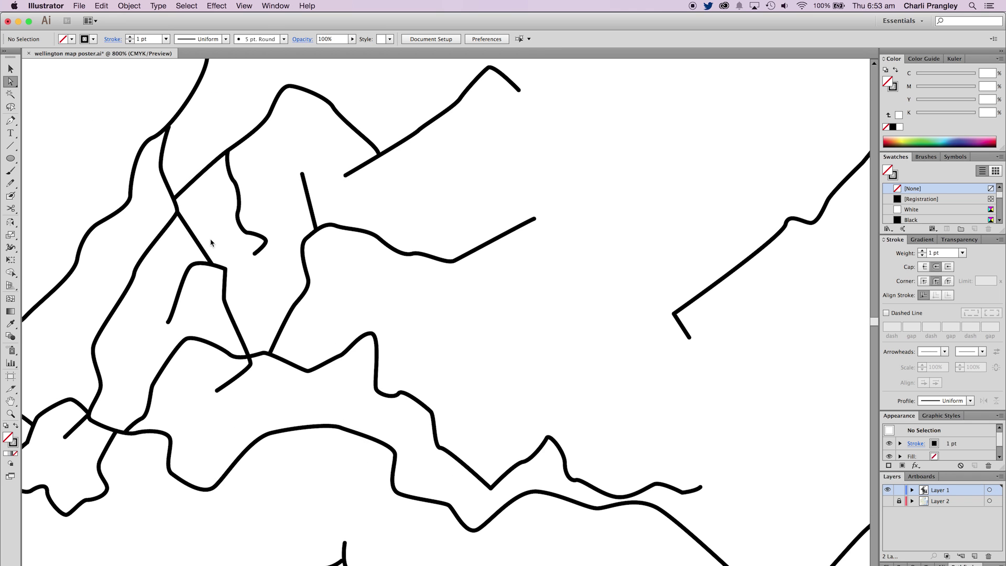
scroll(211, 243, "left", 6)
left_click(272, 149)
left_click(298, 130)
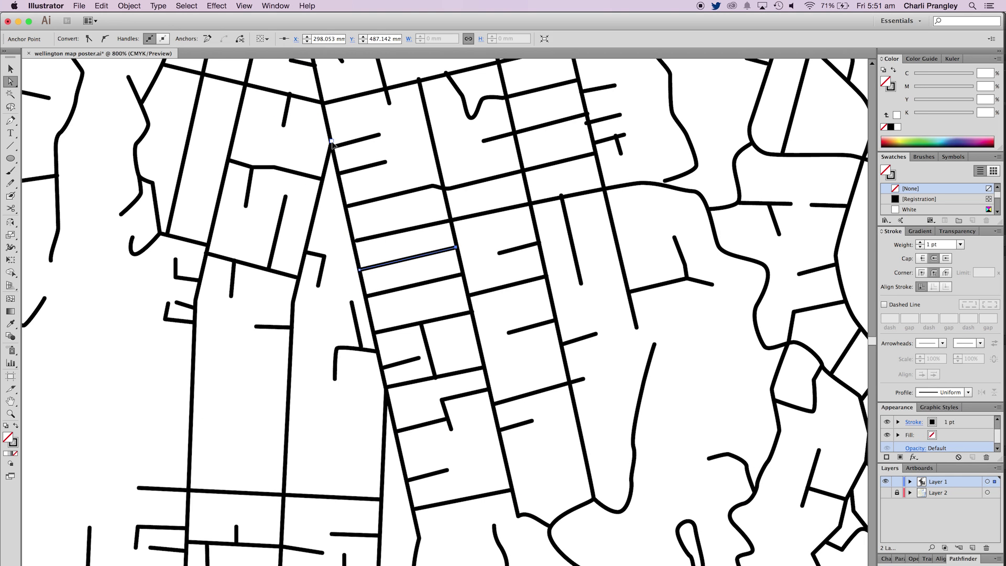
Step: Adjust the end anchor points in the southern street grid so the side streets meet their main roads cleanly
left_click(331, 142)
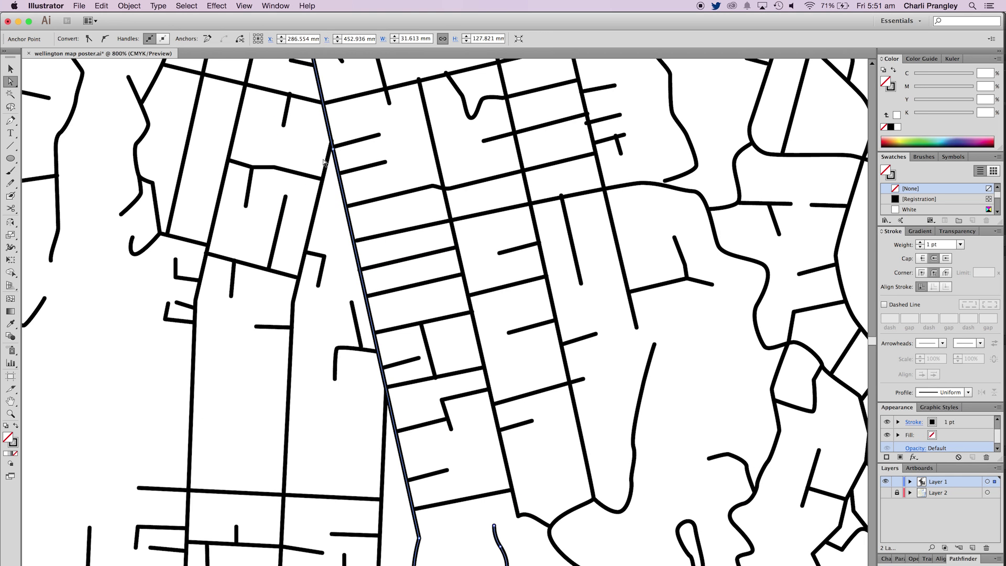
left_click_drag(331, 149, 331, 142)
left_click(345, 150)
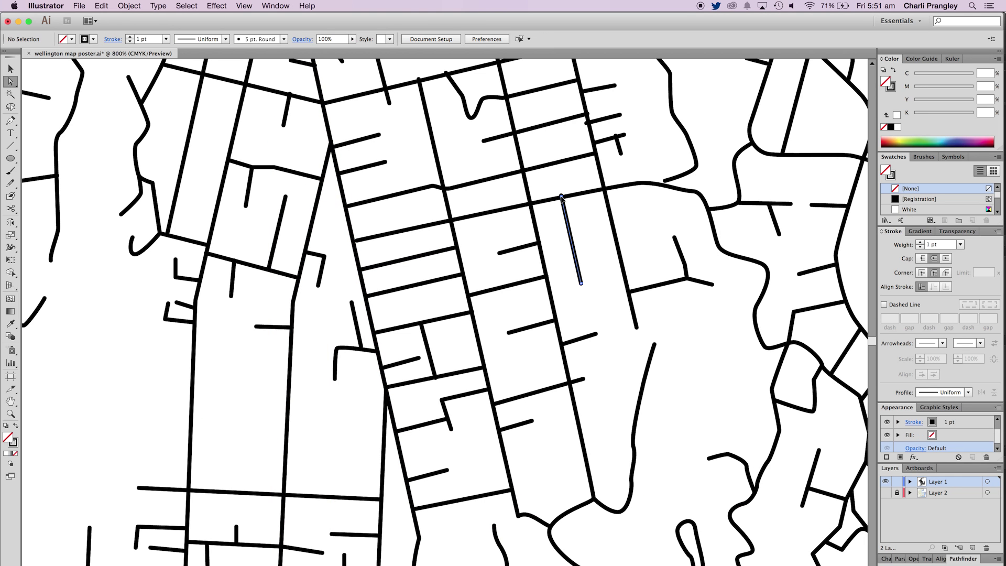
left_click(616, 137)
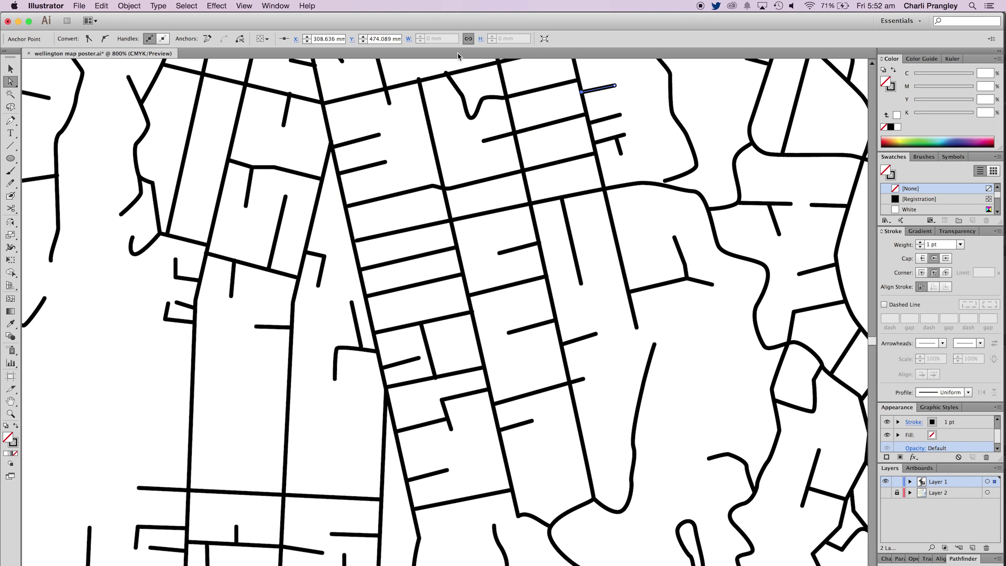
left_click_drag(419, 80, 420, 82)
left_click(591, 254)
scroll(591, 253, "up", 3)
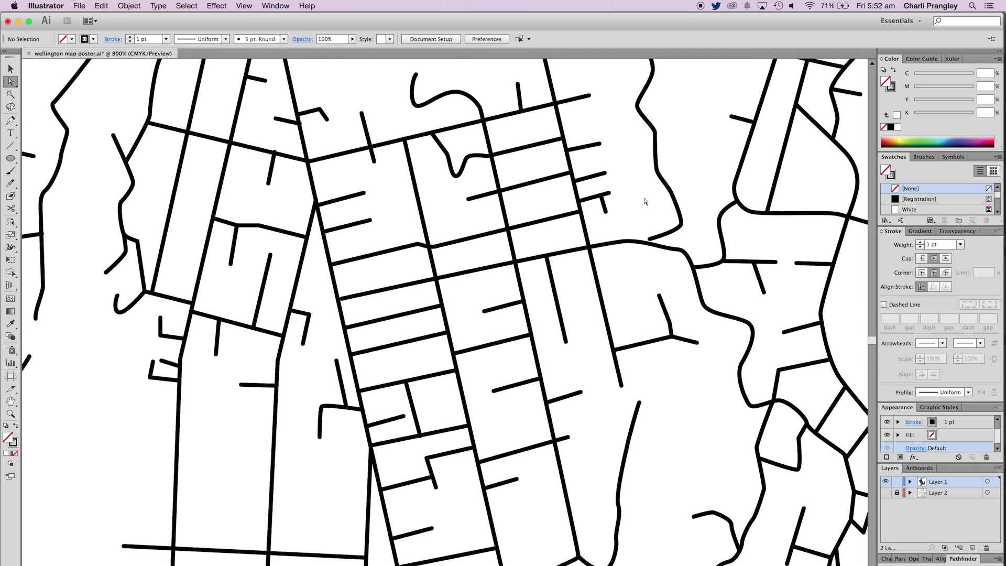
key("super+minus")
key("super+minus")
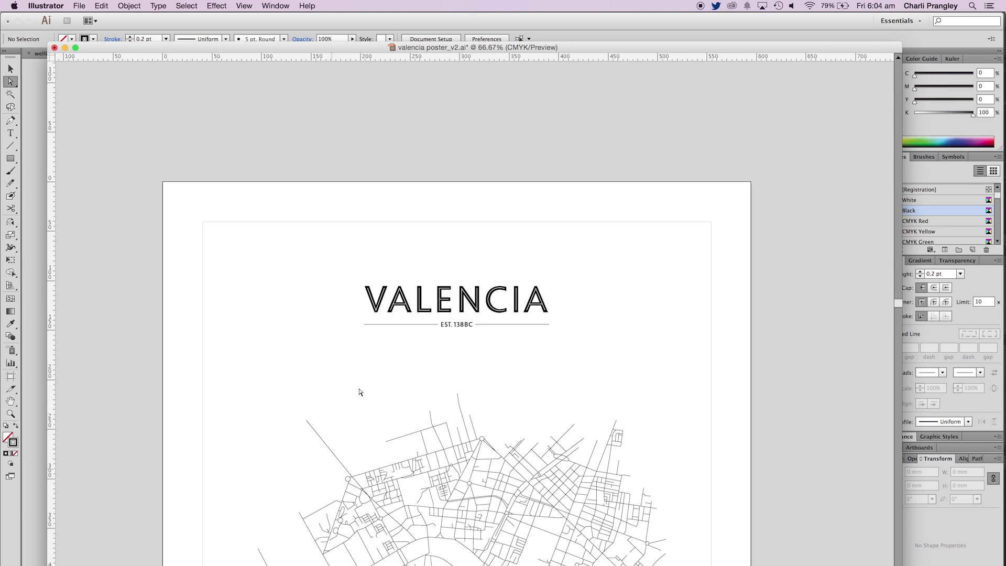
Step: Draw a 40 mm square as a spacer and place margin guides along its edges at the artboard's corners
scroll(374, 341, "down", 5)
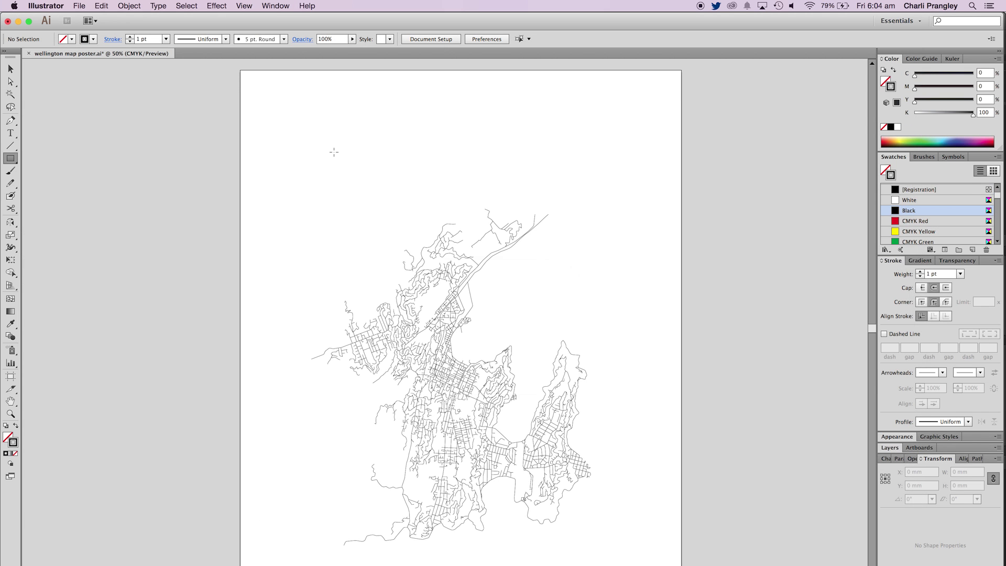
left_click(334, 152)
key("Tab")
type("40 mm")
key("Return")
key("v")
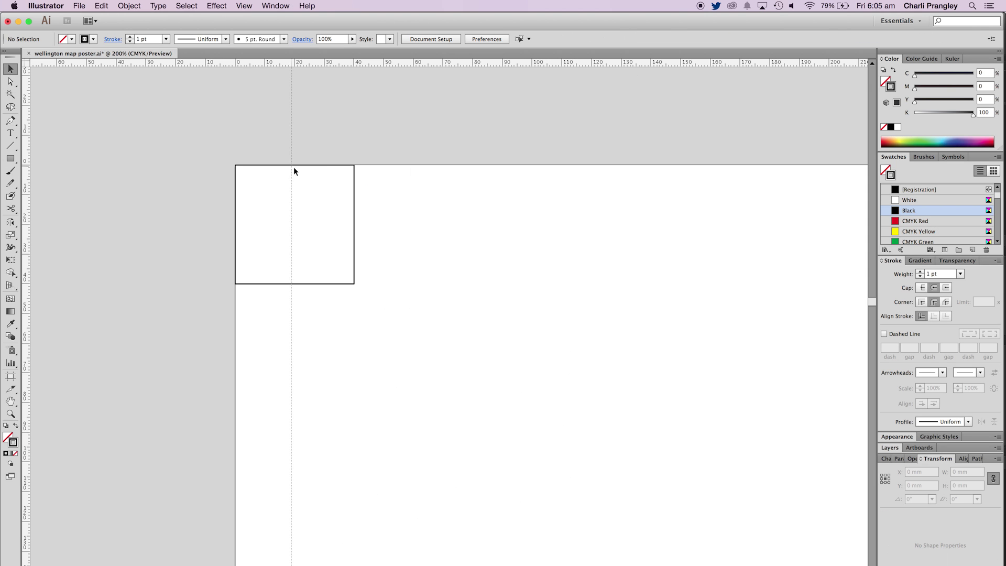
left_click_drag(371, 66, 415, 285)
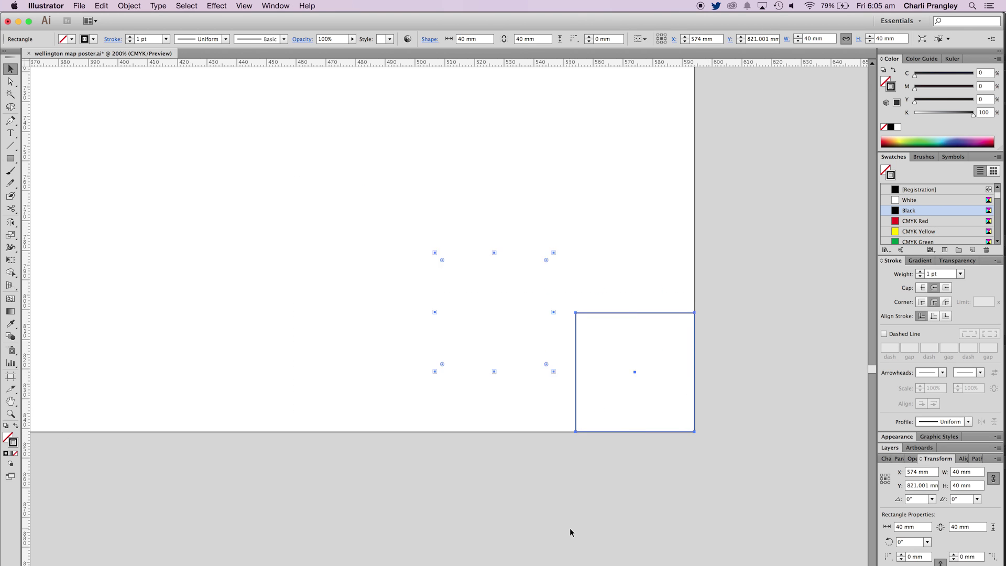
left_click_drag(489, 66, 539, 313)
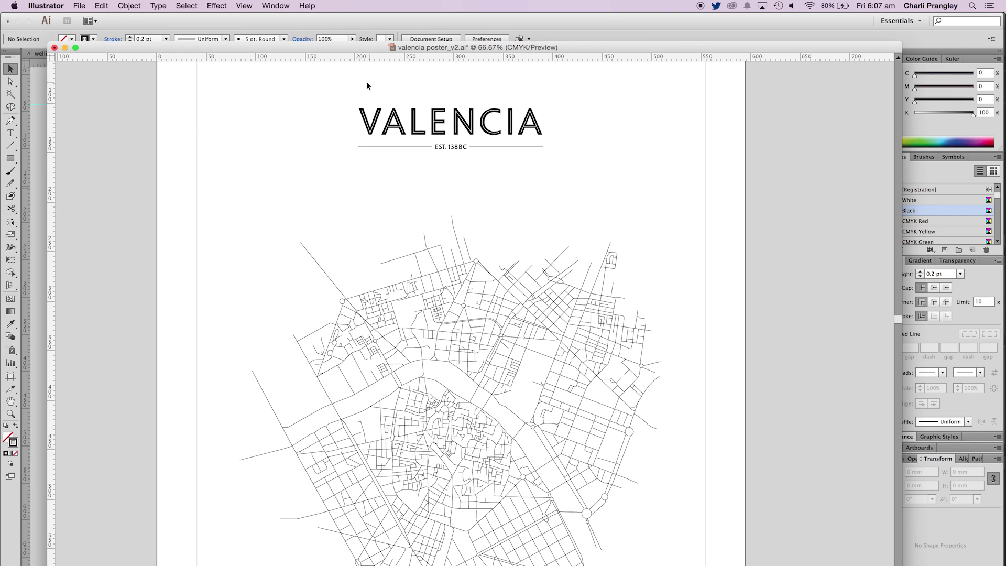
Step: Copy the title block from the Valencia poster into the Wellington poster and change its heading to WELLINGTON
left_click_drag(337, 83, 556, 163)
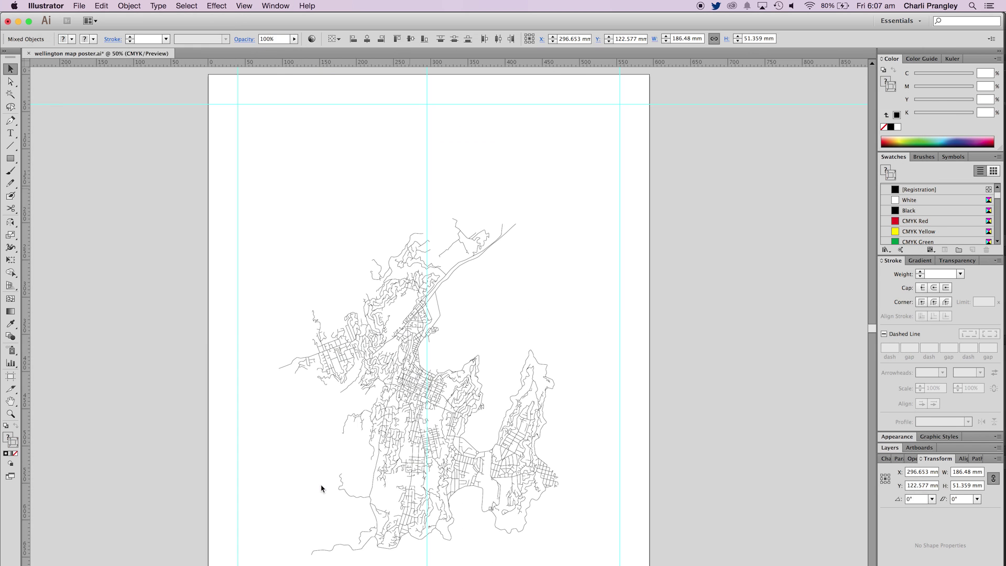
key("super+v")
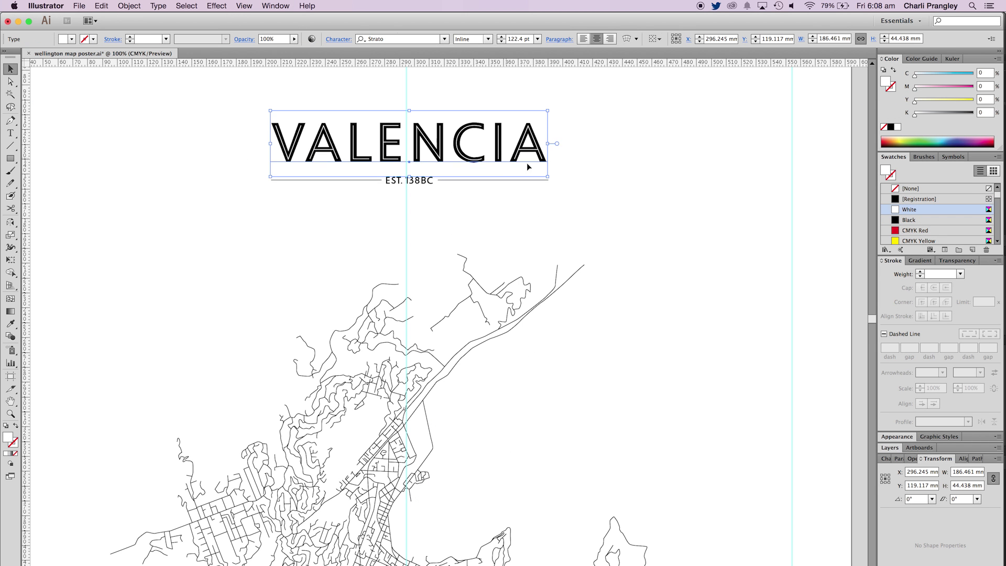
double_click(435, 152)
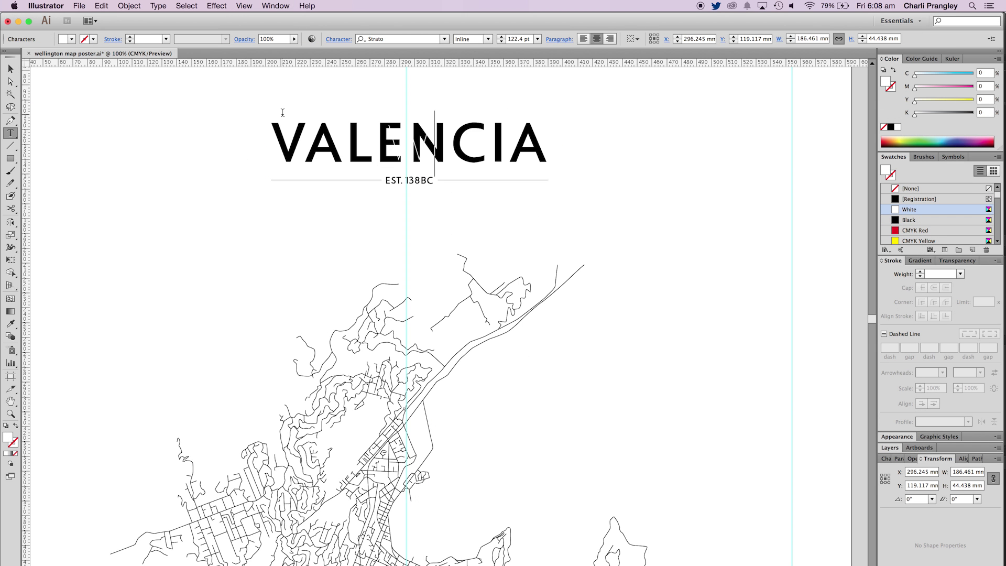
key("super+a")
type("WELLINGTON")
key("Escape")
double_click(420, 151)
type("ELLINGTON")
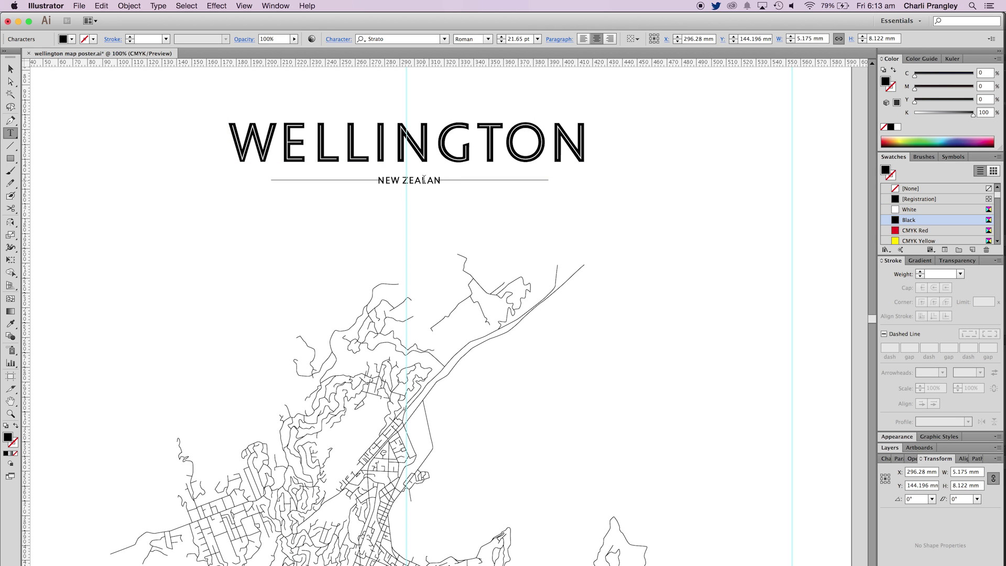
Step: Finish the subtitle as NEW ZEALAND, enlarge its text by five increments and nudge it down five steps
type("D")
key("Escape")
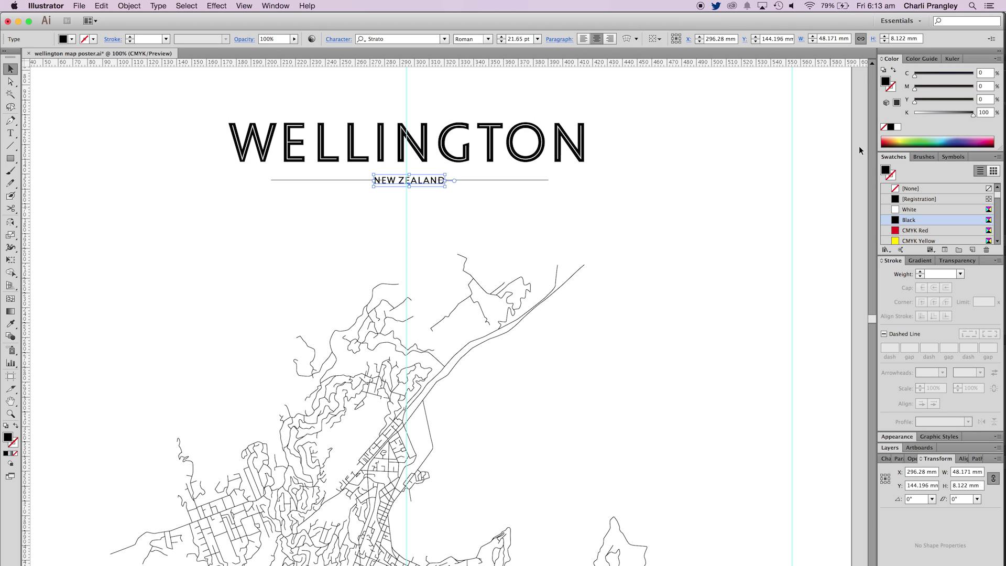
left_click(885, 458)
key("shift+super+period")
key("shift+super+period")
key("shift+super+period")
key("shift+super+period")
key("shift+super+period")
key("Down")
key("Down")
key("Down")
key("Down")
key("Down")
Step: Shift the line on the right of the subtitle seven large steps right and add a vertical guide at the heading's left edge
left_click(524, 180)
key("shift+Right")
key("shift+Right")
key("shift+Right")
key("shift+Right")
key("shift+Right")
key("shift+Right")
key("shift+Right")
left_click_drag(26, 203, 229, 153)
Step: Select the whole traced road map as a group and position it lower on the poster beneath the title block
key("super+minus")
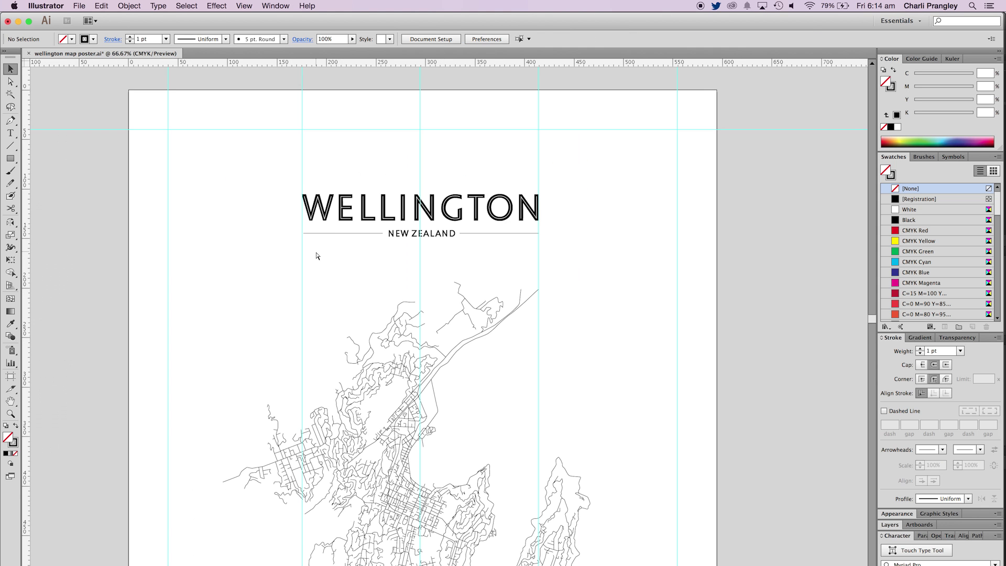
scroll(256, 140, "down", 7)
key("super+minus")
left_click_drag(314, 175, 595, 502)
left_click(632, 239, "shift")
scroll(633, 239, "down", 4)
scroll(633, 240, "up", 5)
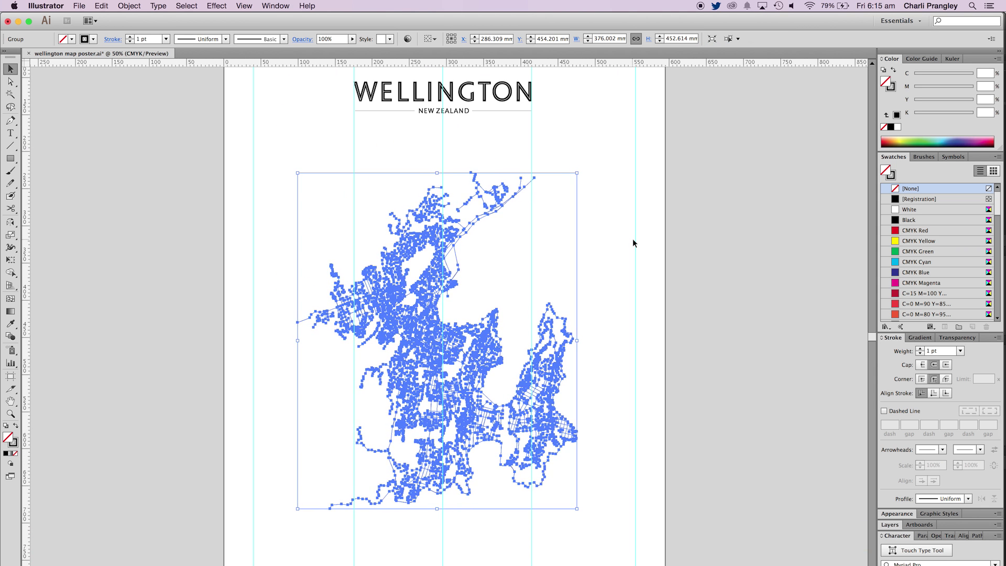
key("super+shift+a")
key("super+minus")
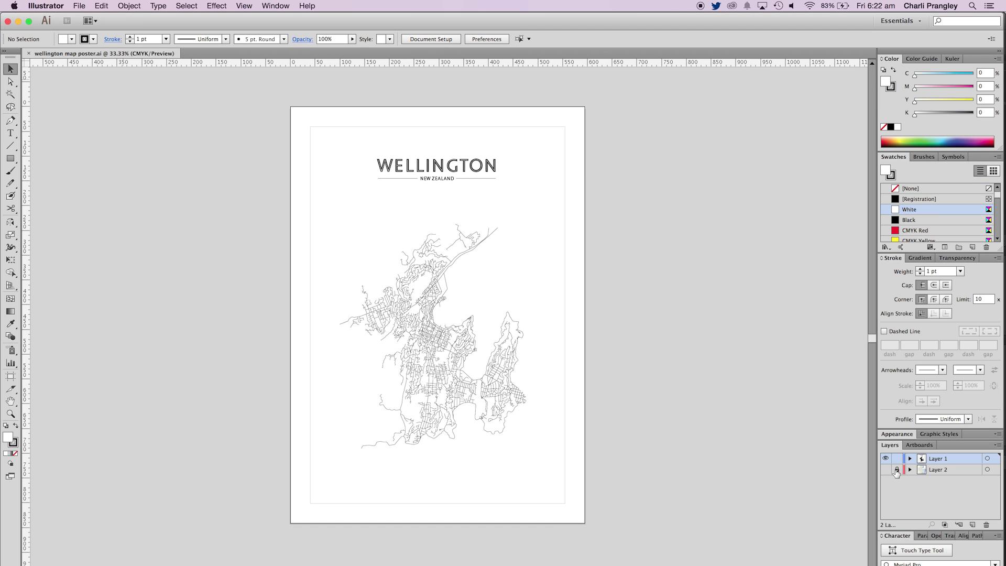
Step: Delete Layer 2 containing the map screenshots
left_click(885, 469)
left_click(985, 524)
left_click(493, 338)
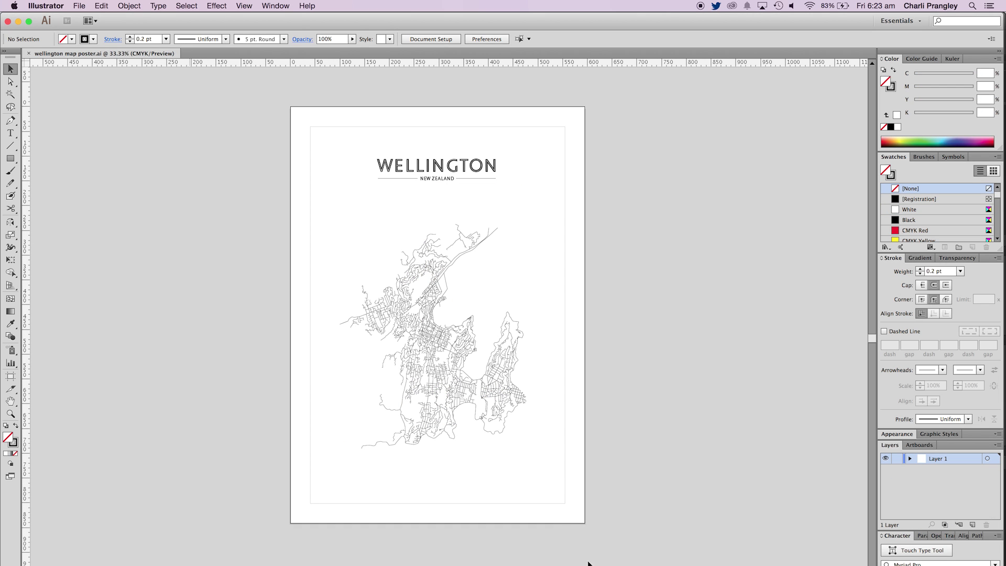
Step: Convert the strokes of all the poster artwork to outlines
key("super+a")
left_click(124, 7)
mouse_move(157, 202)
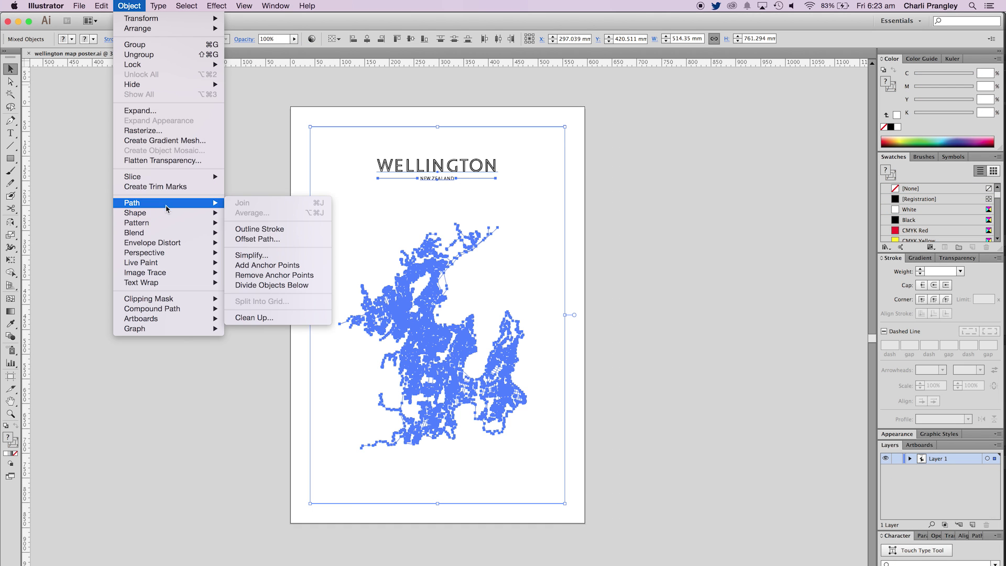
left_click(246, 230)
Step: Convert the poster's text to outlines and save the document
left_click(125, 5)
mouse_move(157, 6)
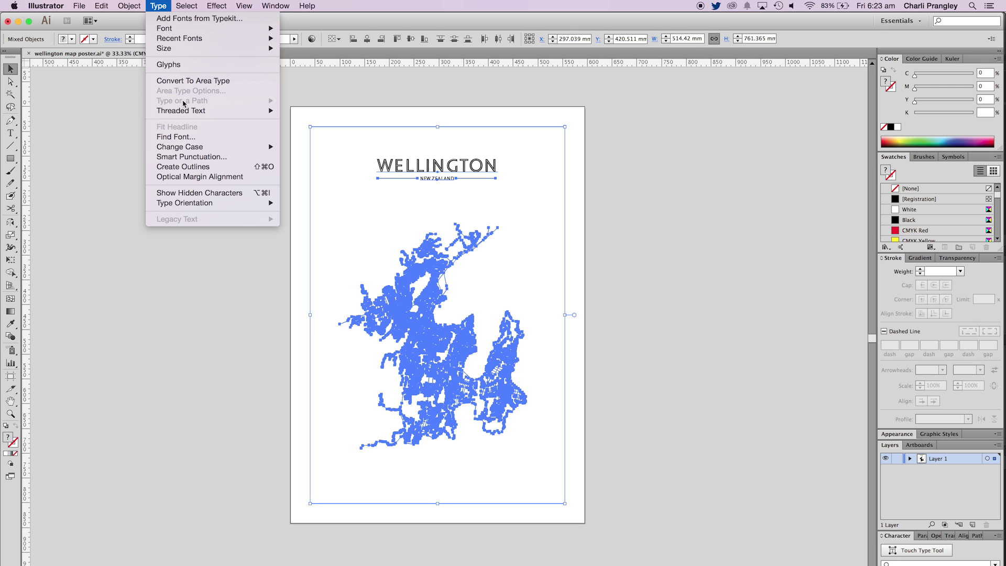
left_click(205, 166)
left_click(627, 193)
key("super+s")
left_click(565, 289)
left_click(654, 247)
Step: Save a copy of the poster in Adobe PDF format named "wellington map poster - print"
left_click(84, 6)
left_click(94, 96)
key("Right")
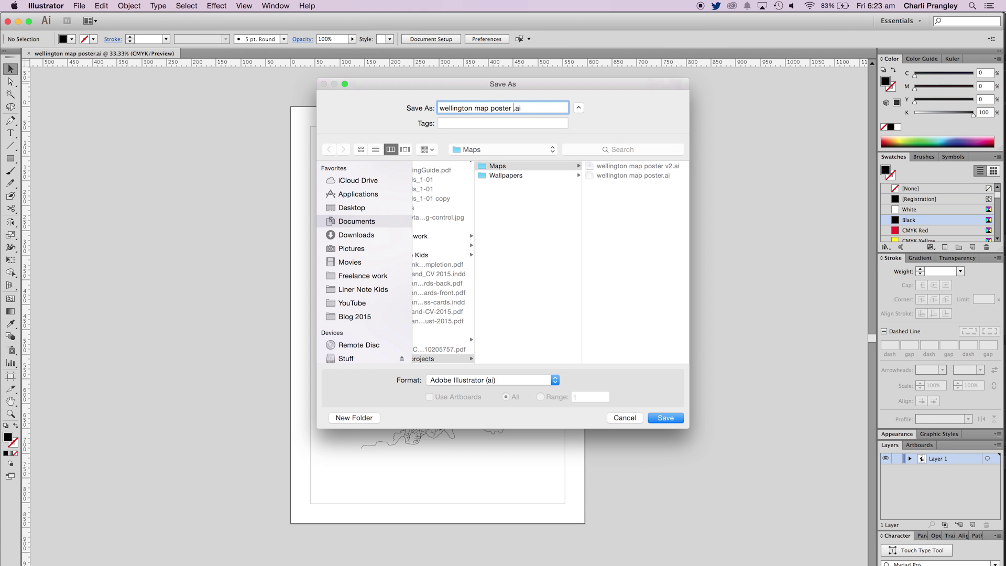
type("- print")
left_click(492, 379)
left_click(471, 390)
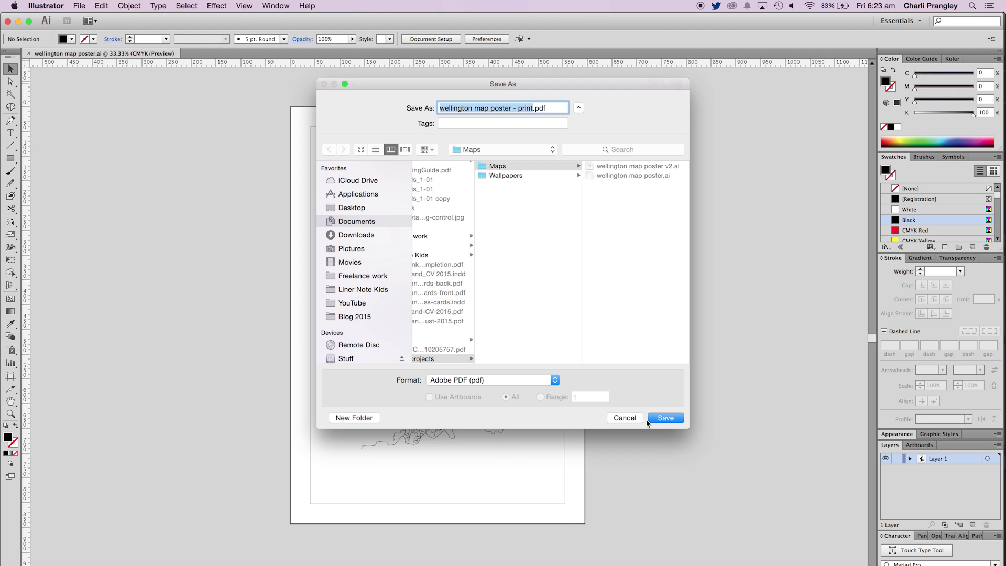
left_click(665, 417)
Step: Enable trim marks for the PDF and set their offset to 3 mm
left_click(354, 241)
left_click(406, 264)
left_click(537, 297)
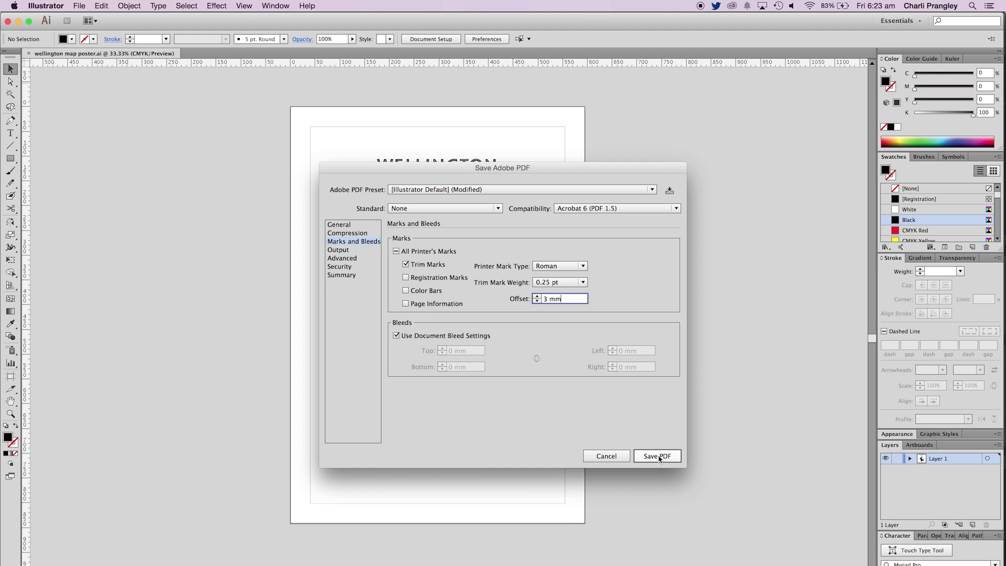